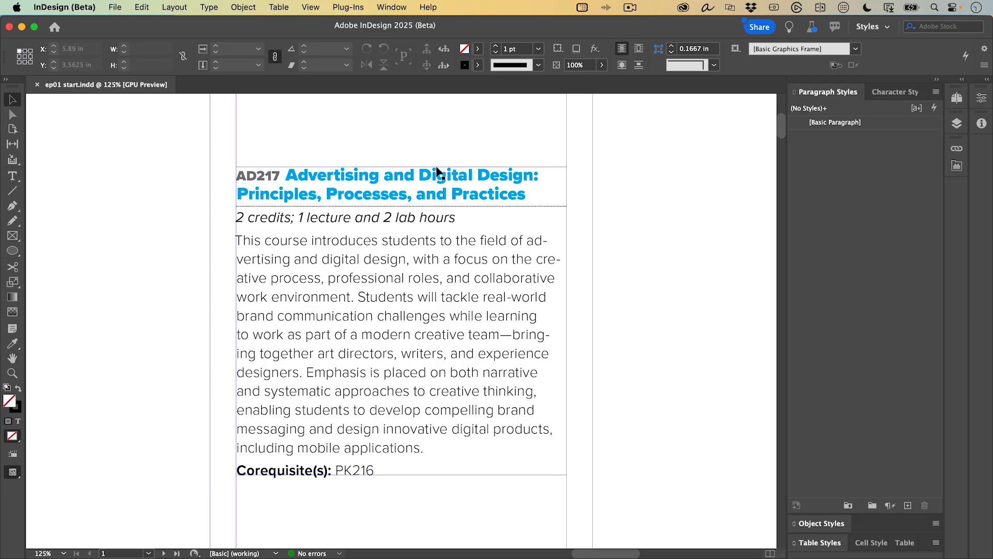
- Start a new paragraph style named Course Title from the course heading's formatting
{"action": "double_click", "coordinate": [370, 179]}
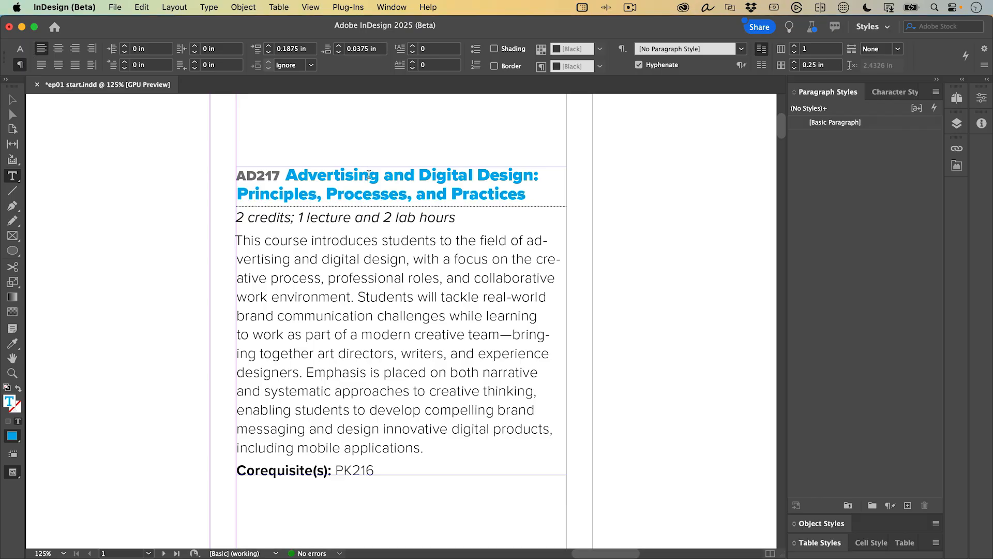
{"action": "left_click", "coordinate": [936, 96]}
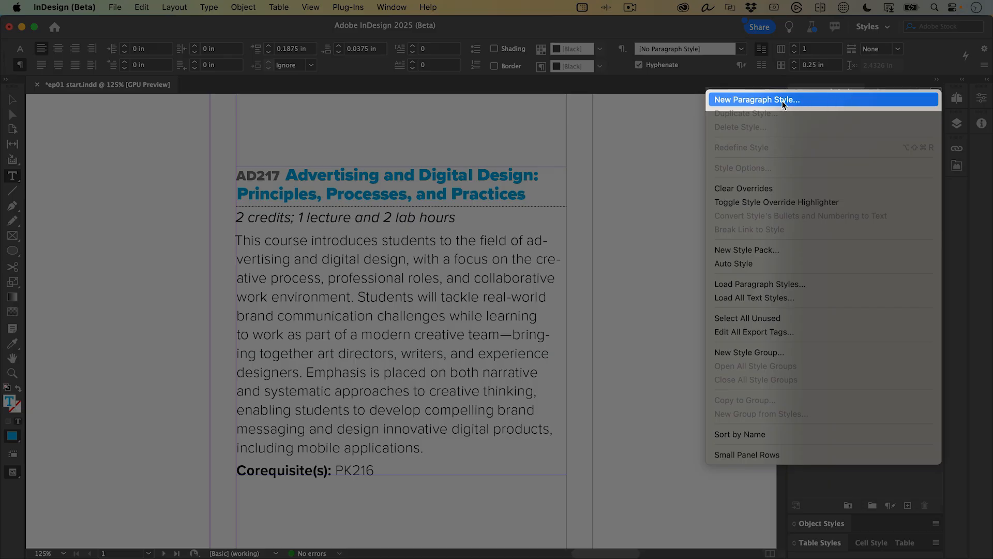
{"action": "left_click", "coordinate": [783, 101]}
{"action": "type", "text": "Course Title"}
- Review the style's font, indent/spacing and rule settings, and turn on Apply Style to Selection
{"action": "left_click", "coordinate": [513, 128]}
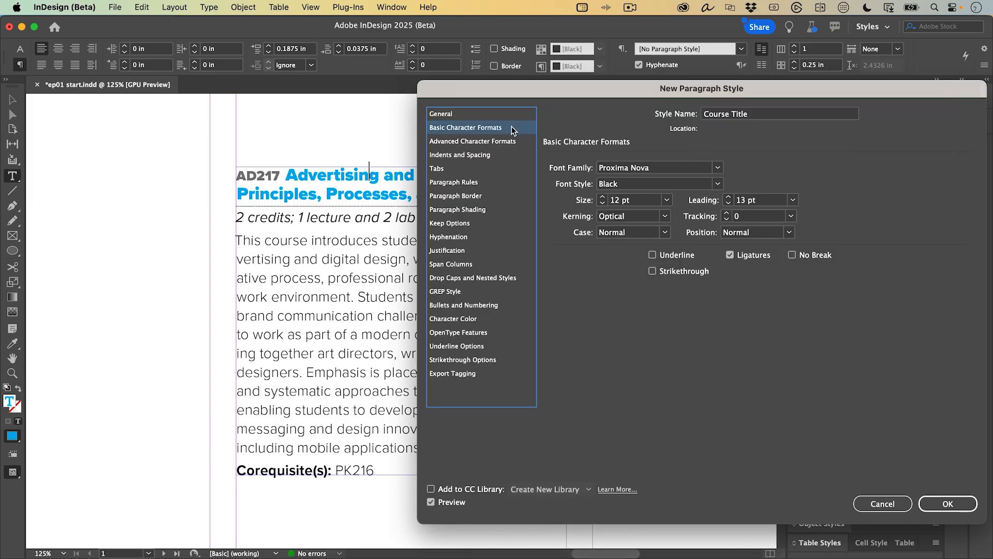
{"action": "left_click", "coordinate": [477, 156]}
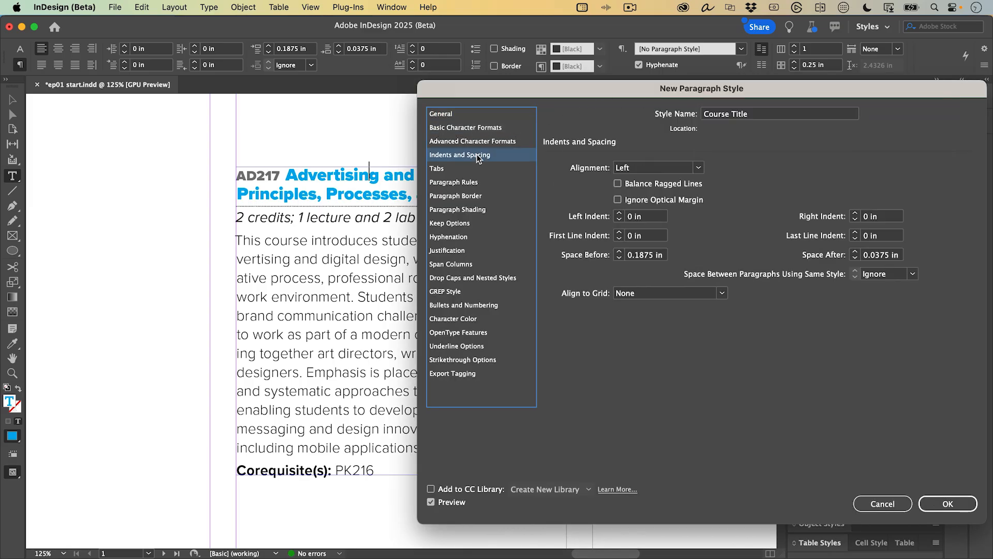
{"action": "left_click", "coordinate": [468, 184]}
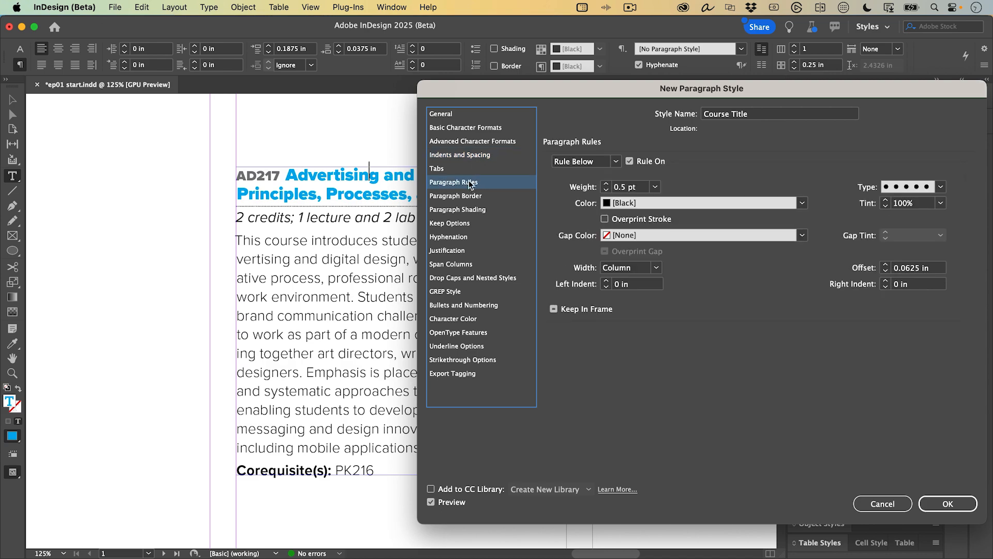
{"action": "left_click", "coordinate": [455, 115]}
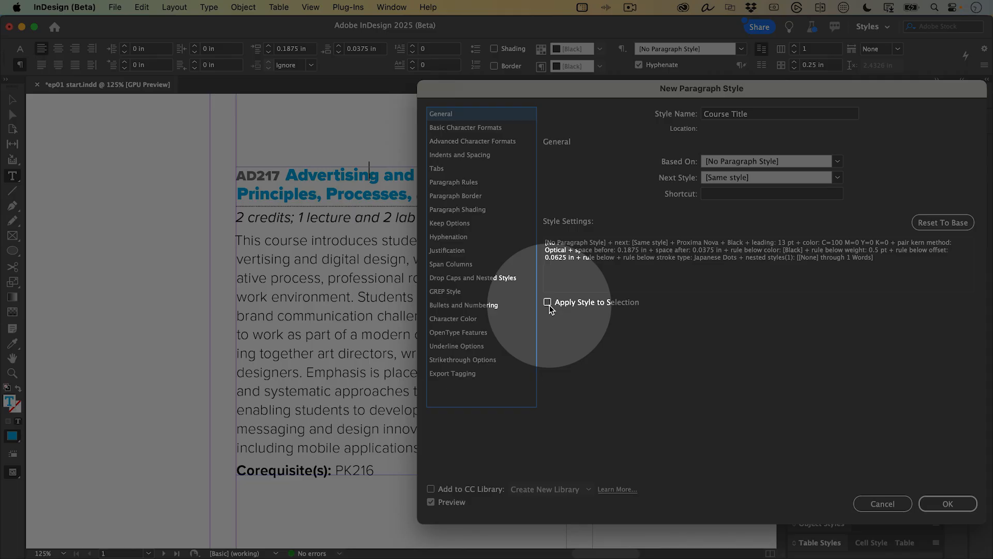
{"action": "left_click", "coordinate": [547, 303]}
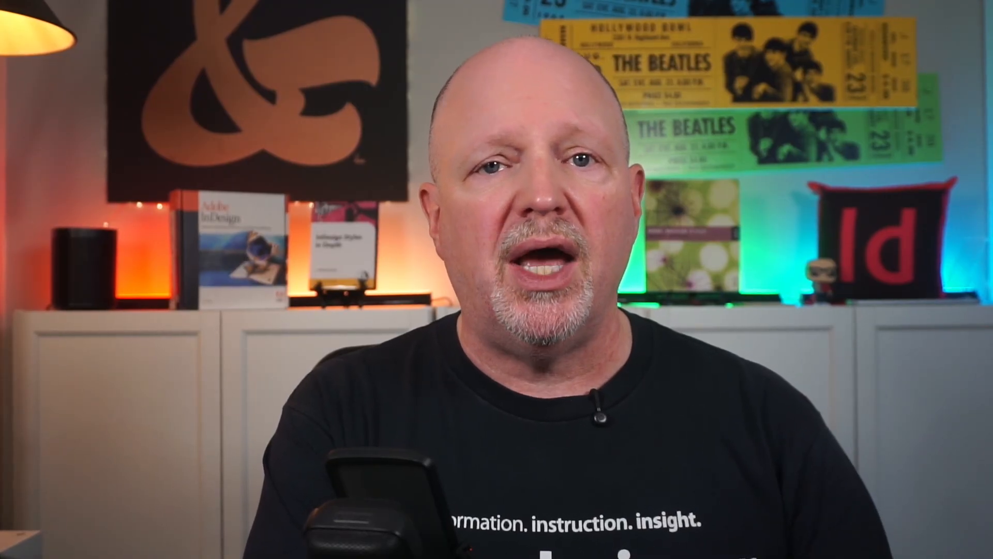
- Turn on Preview to see the Course Title style on the AD217 heading
{"action": "left_click", "coordinate": [442, 502]}
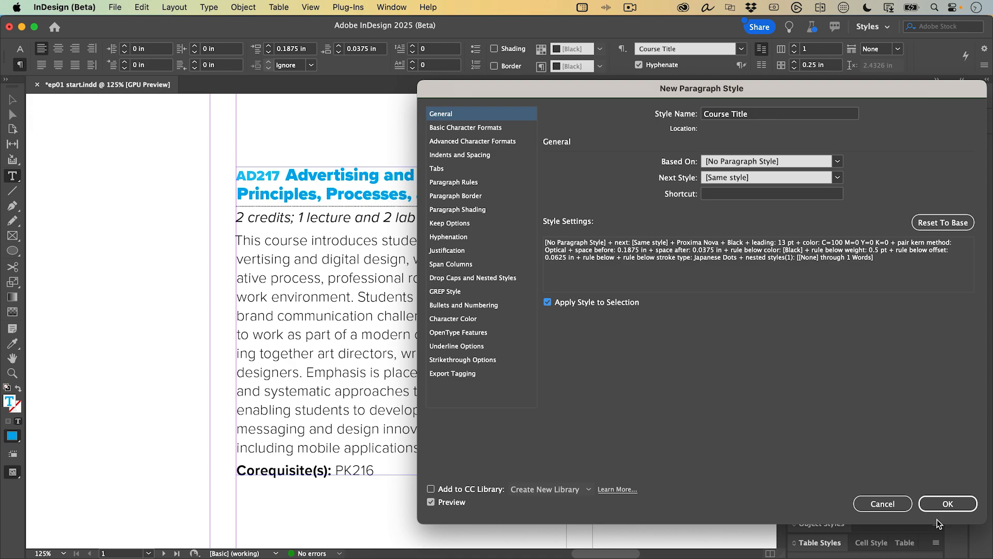
- Confirm Course Title, create a Credits & Hours style on the credits line, then select the description paragraph
{"action": "left_click", "coordinate": [943, 505]}
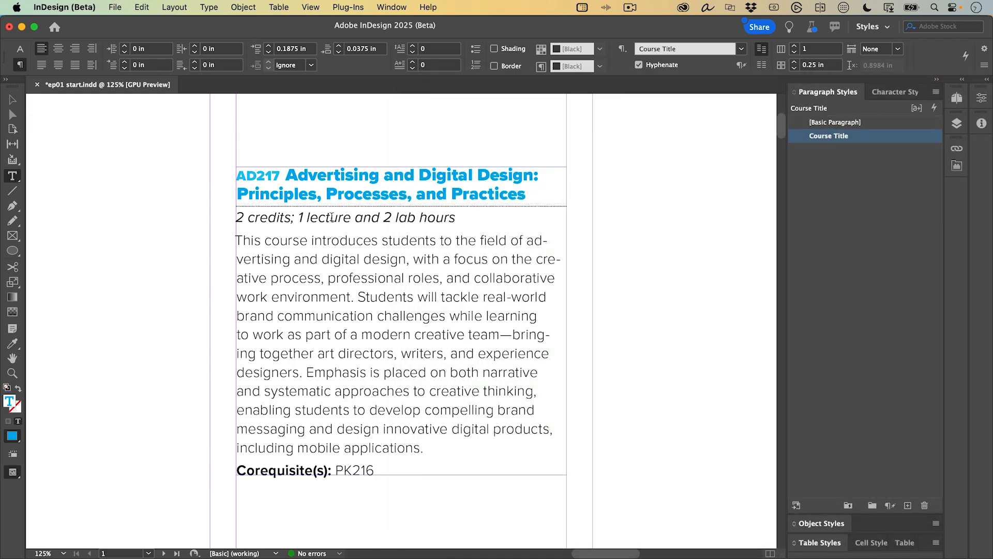
{"action": "double_click", "coordinate": [332, 217]}
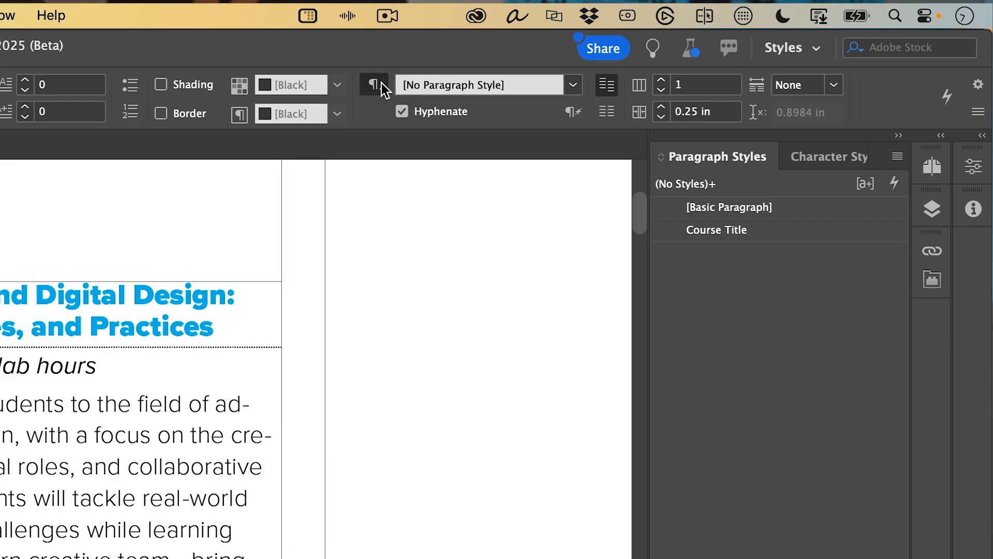
{"action": "left_click", "coordinate": [378, 85]}
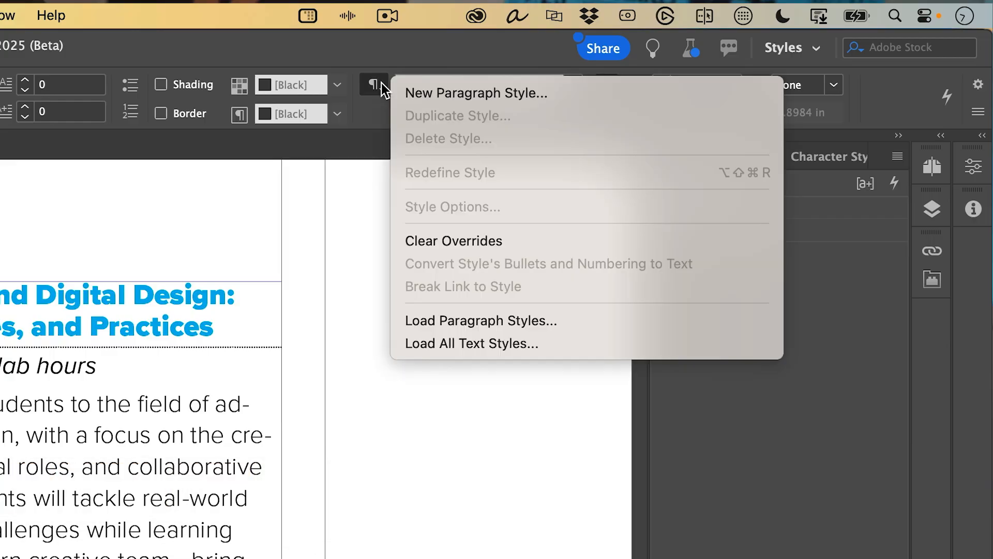
{"action": "left_click", "coordinate": [486, 94]}
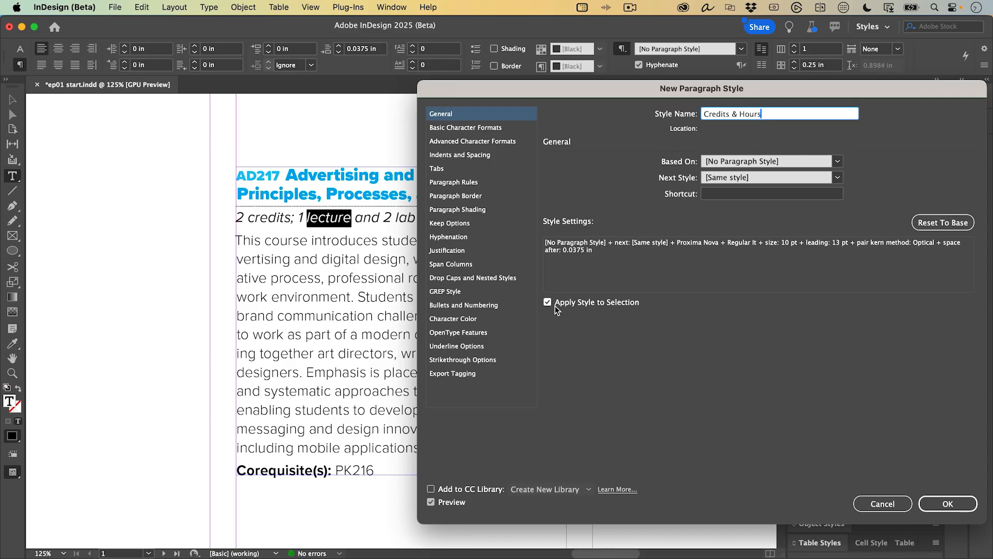
{"action": "left_click", "coordinate": [936, 502]}
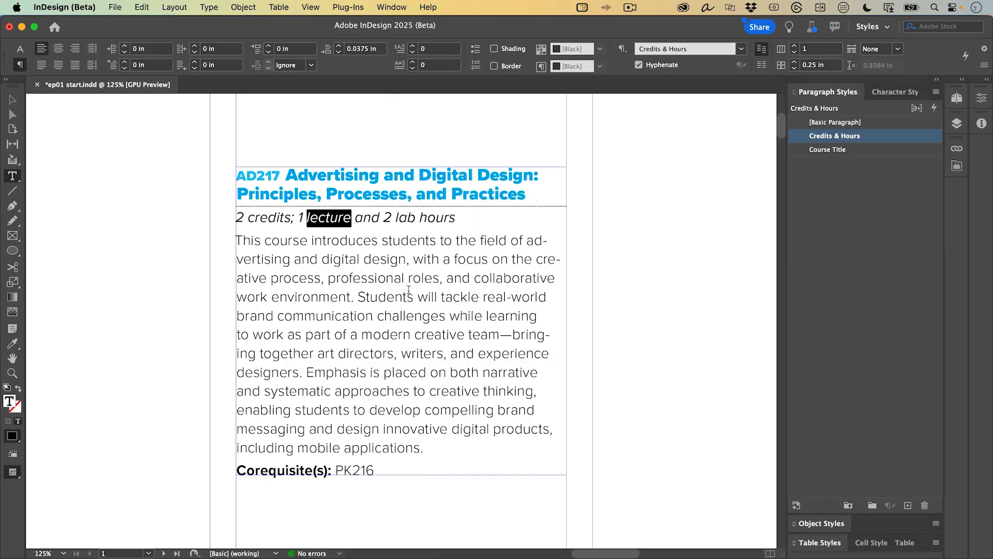
{"action": "left_click", "coordinate": [358, 278]}
{"action": "triple_click", "coordinate": [357, 278]}
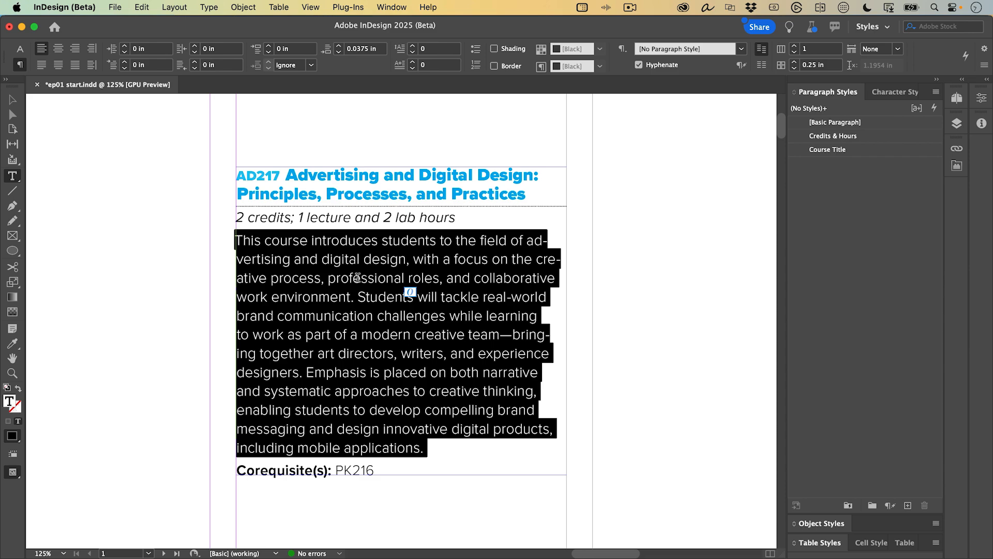
- Run New Paragraph Style through Quick Apply ('m:new para') for the selected description paragraph
{"action": "key", "text": "super"}
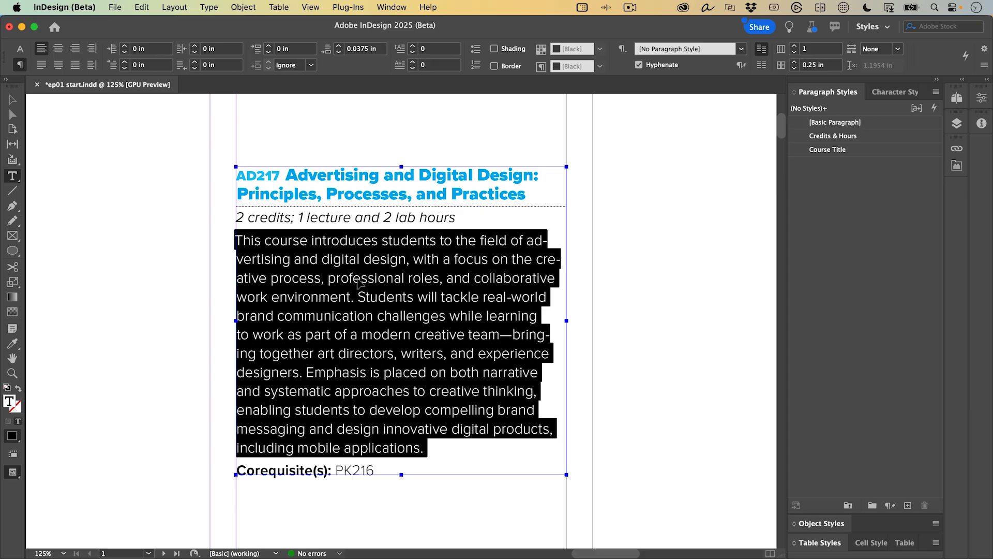
{"action": "key", "text": "super+Return"}
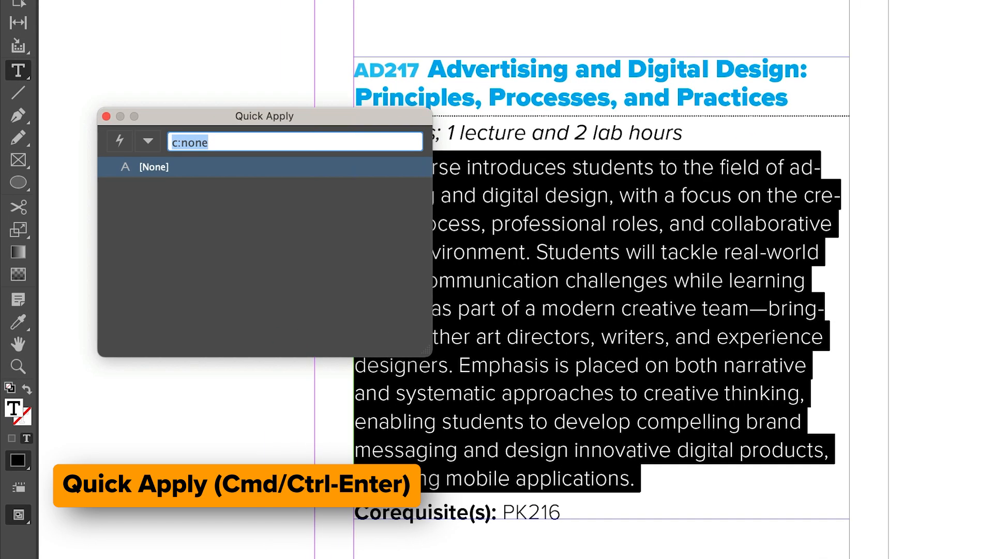
{"action": "type", "text": "m:"}
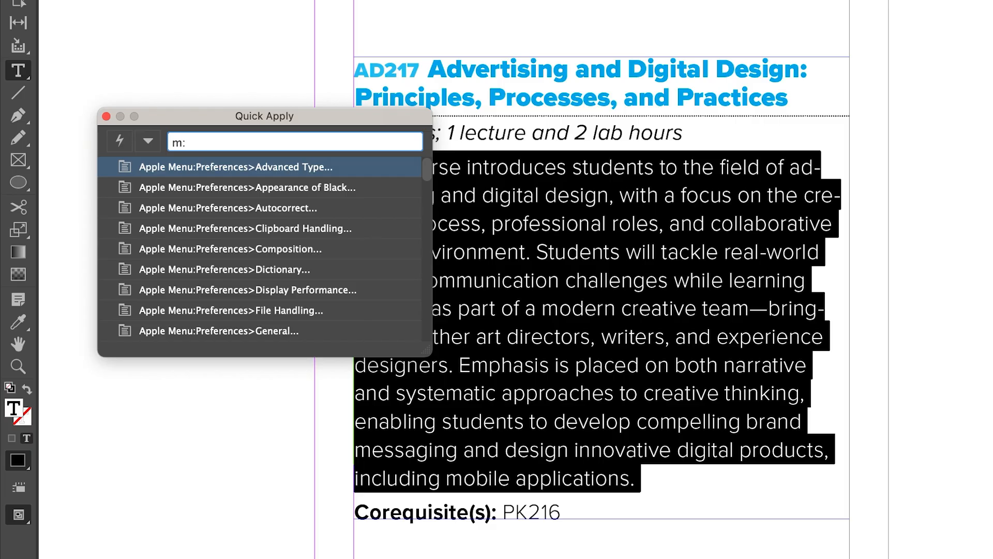
{"action": "type", "text": "new para"}
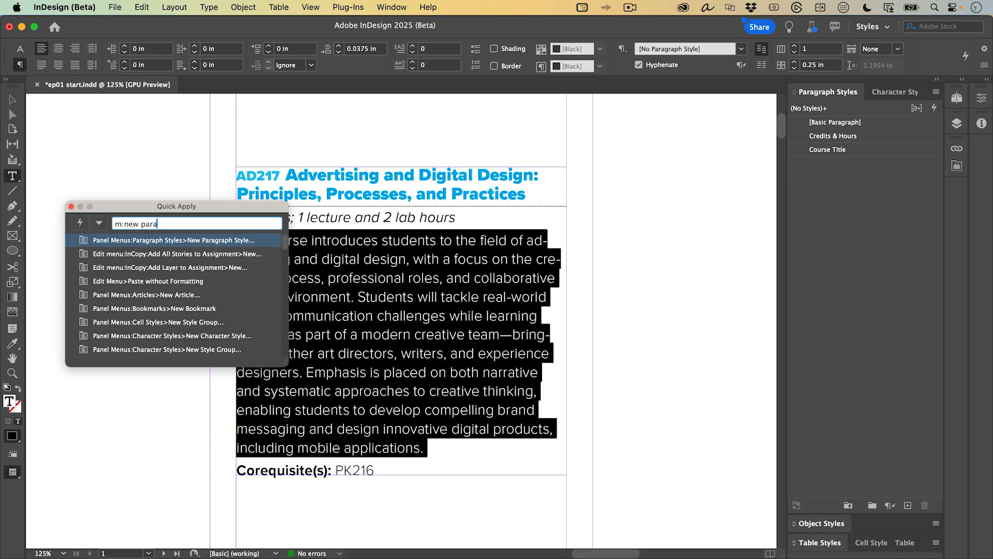
{"action": "key", "text": "Return"}
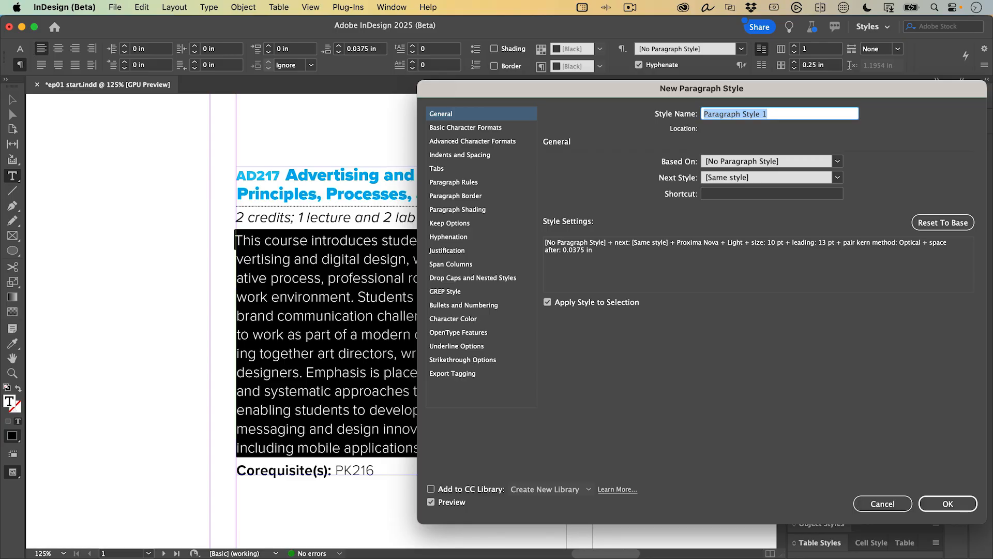
- Name the style Description and apply it, then select the course code PK216
{"action": "type", "text": "Description"}
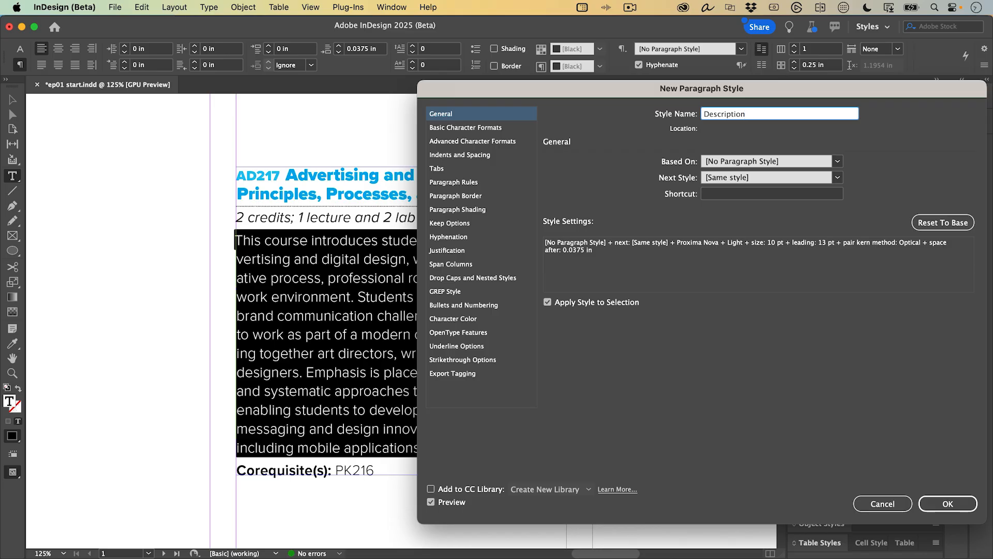
{"action": "left_click", "coordinate": [950, 504]}
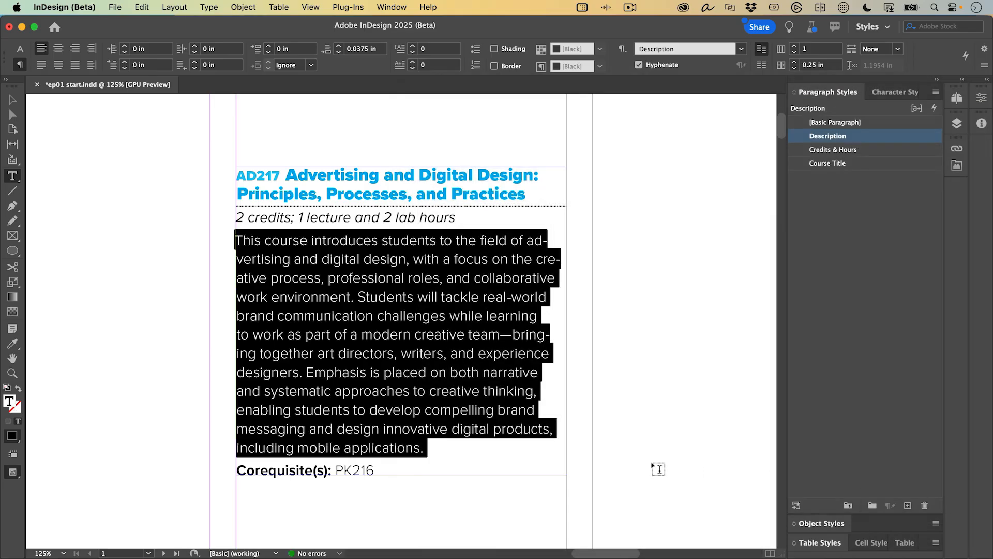
{"action": "left_click", "coordinate": [346, 469]}
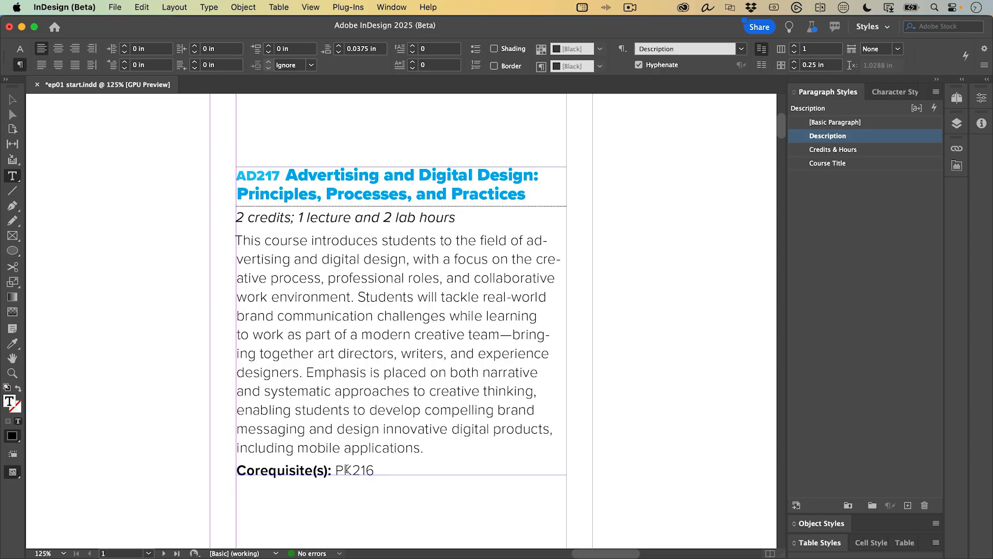
{"action": "double_click", "coordinate": [347, 469]}
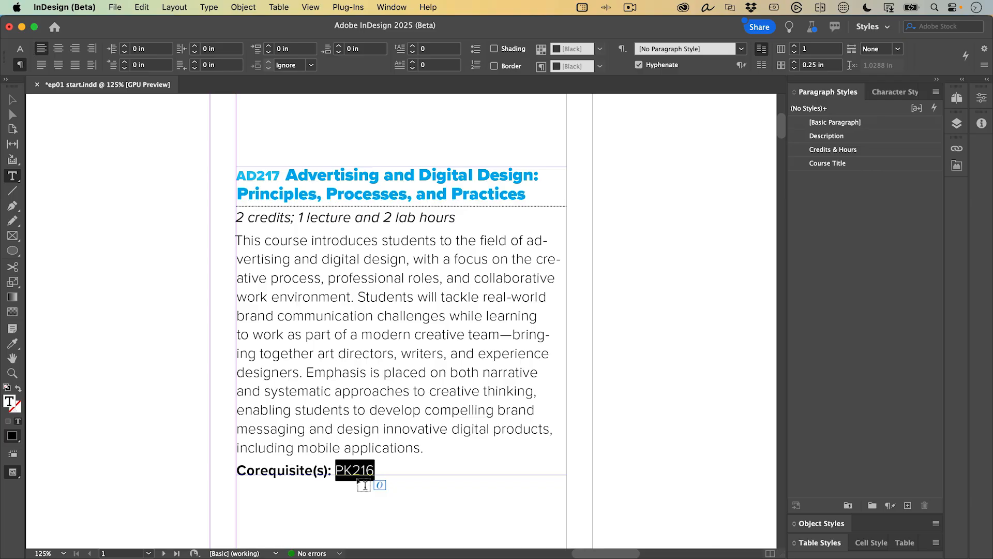
- Create a Requirements style through Quick Apply for the Corequisite(s) line, then deselect PK216
{"action": "key", "text": "super+Return"}
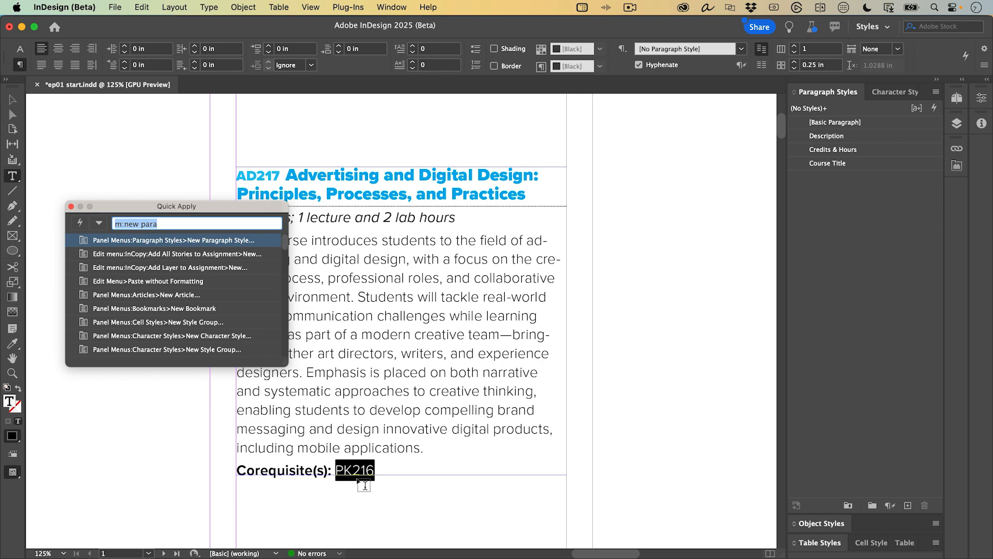
{"action": "key", "text": "Return"}
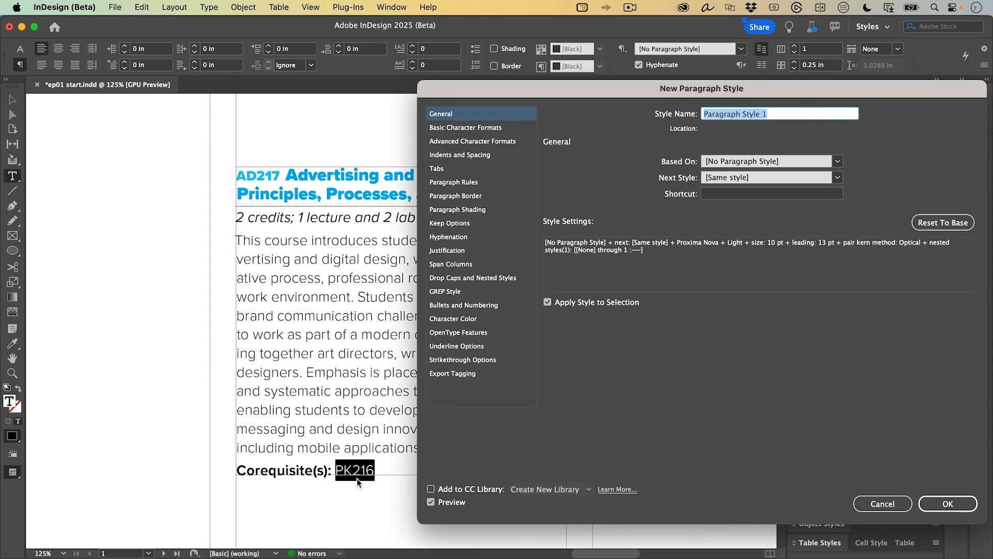
{"action": "type", "text": "Requirements"}
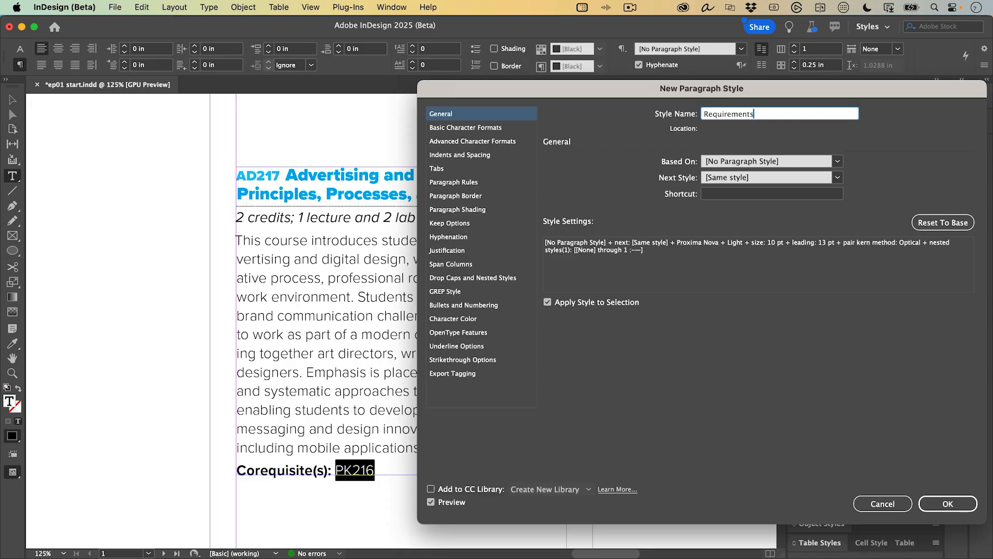
{"action": "key", "text": "Return"}
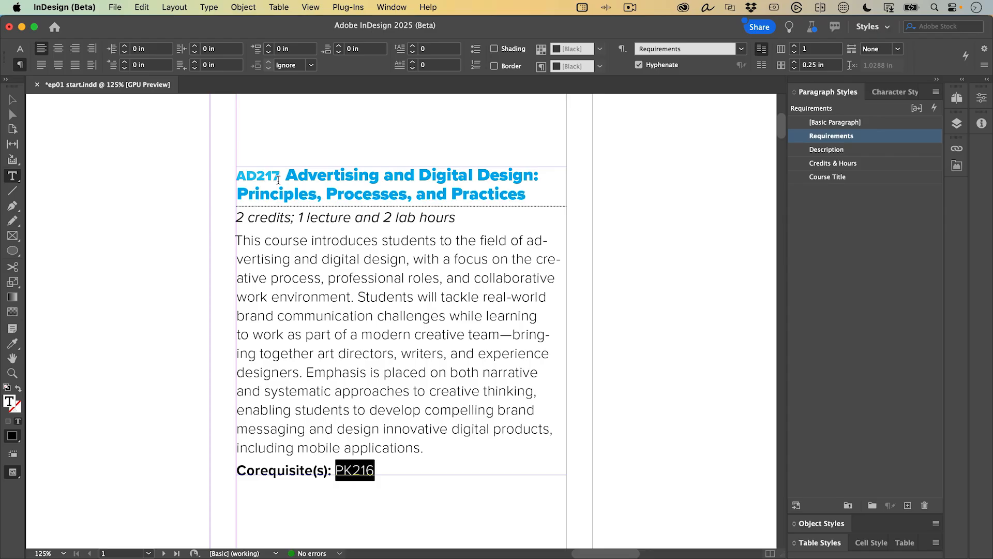
{"action": "left_click", "coordinate": [251, 472]}
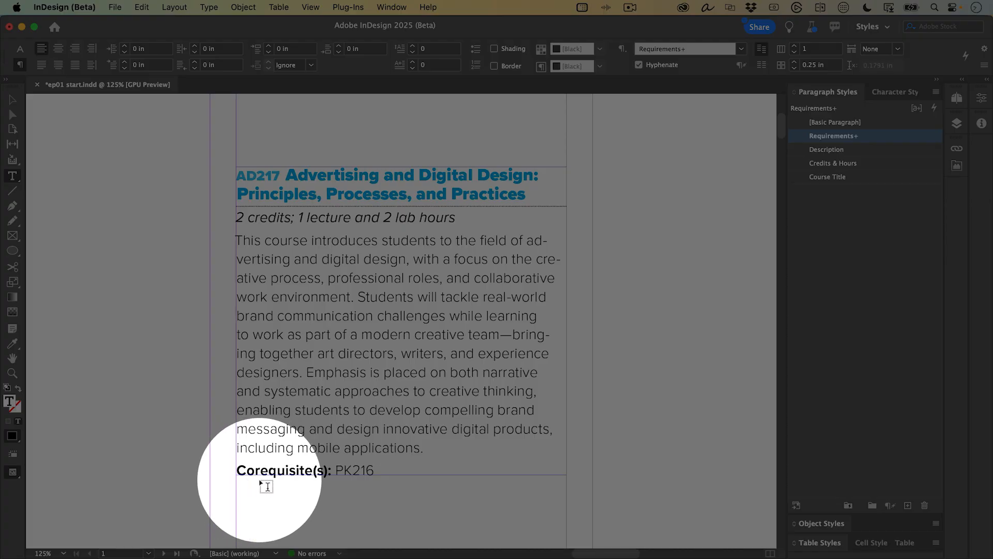
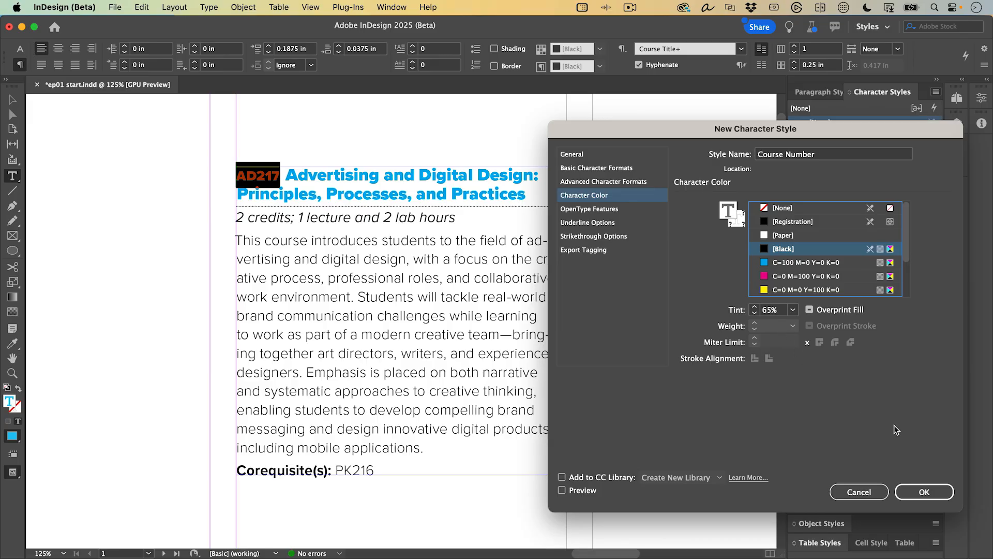
- Save the Course Number character style, then select the Corequisite(s): lead-in and list character styles
{"action": "left_click", "coordinate": [912, 489]}
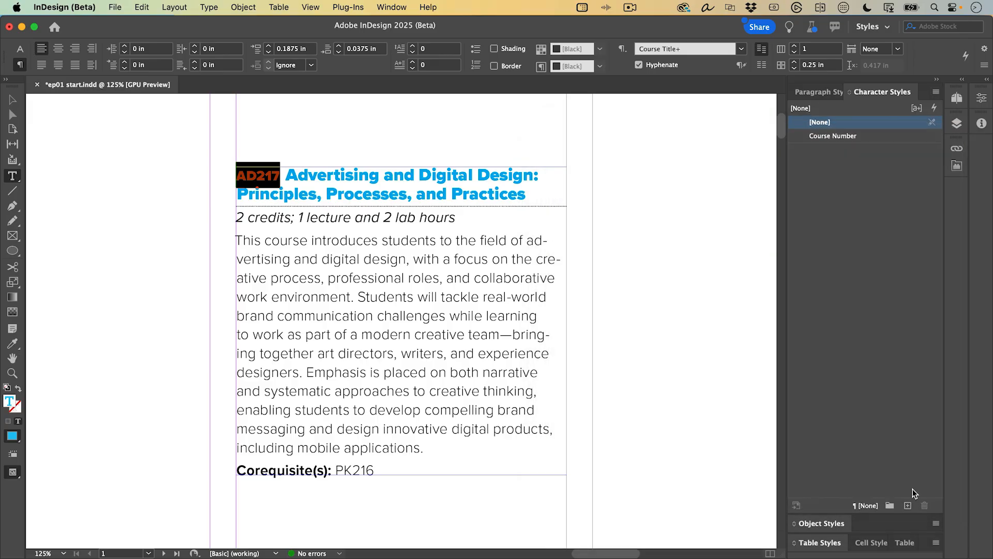
{"action": "left_click_drag", "start_coordinate": [333, 471], "coordinate": [228, 470]}
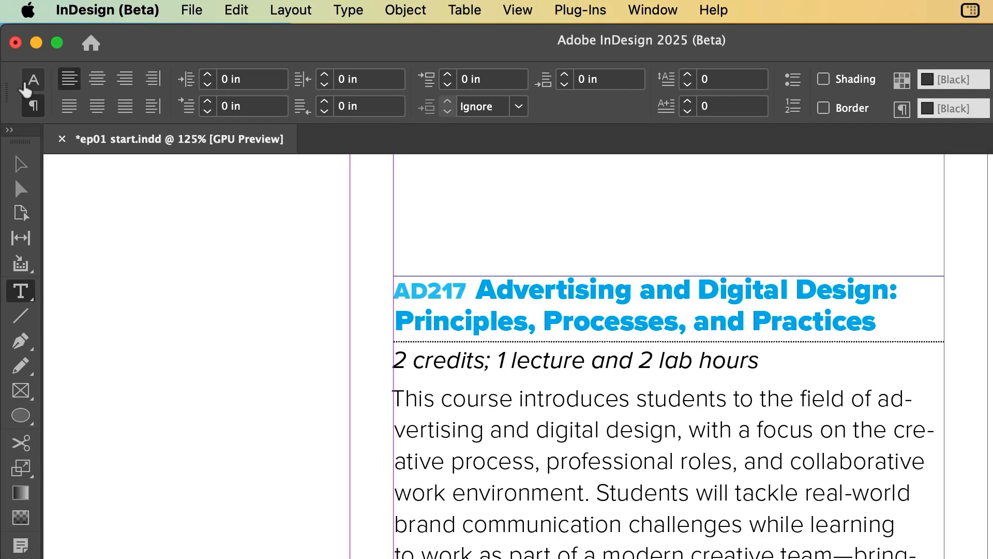
{"action": "left_click", "coordinate": [26, 85]}
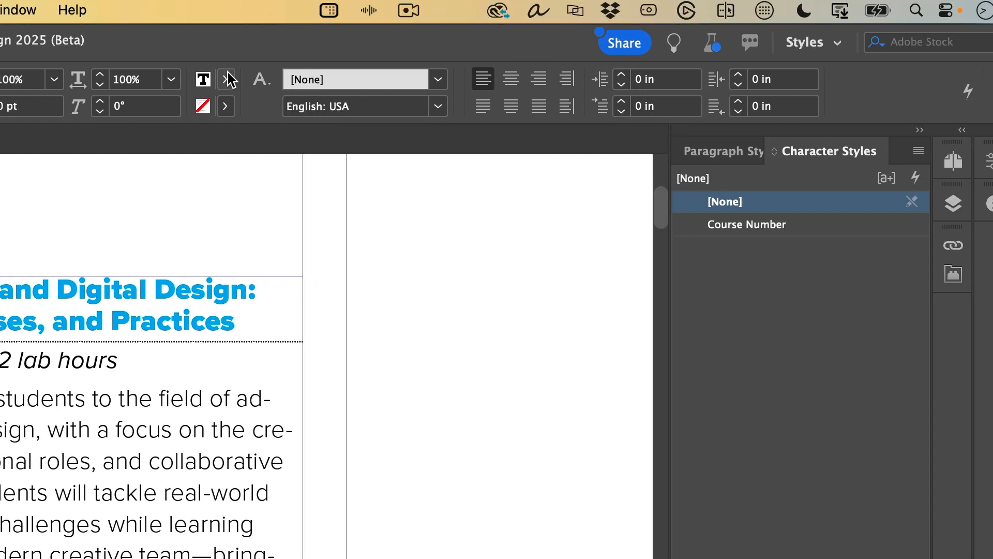
{"action": "left_click", "coordinate": [594, 82]}
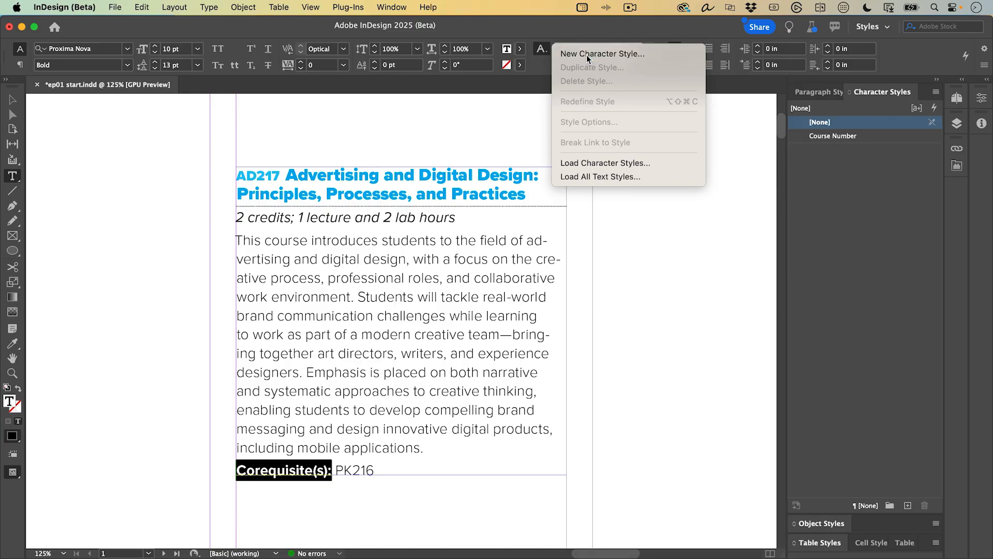
- Save the selected Corequisite(s): text's formatting as a Bold Lead-in character style, then deselect it
{"action": "left_click", "coordinate": [586, 55]}
{"action": "type", "text": "Bold Lead-in"}
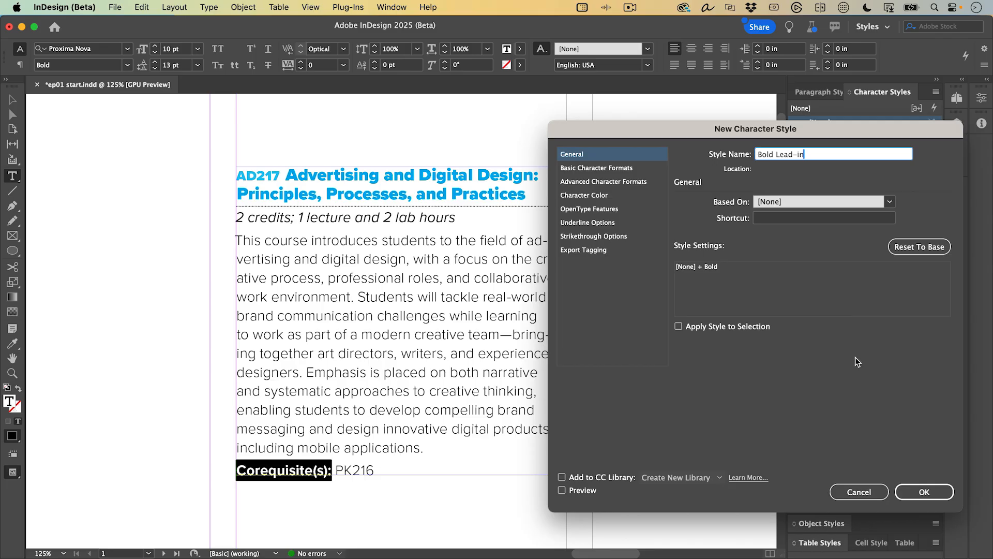
{"action": "left_click", "coordinate": [920, 490]}
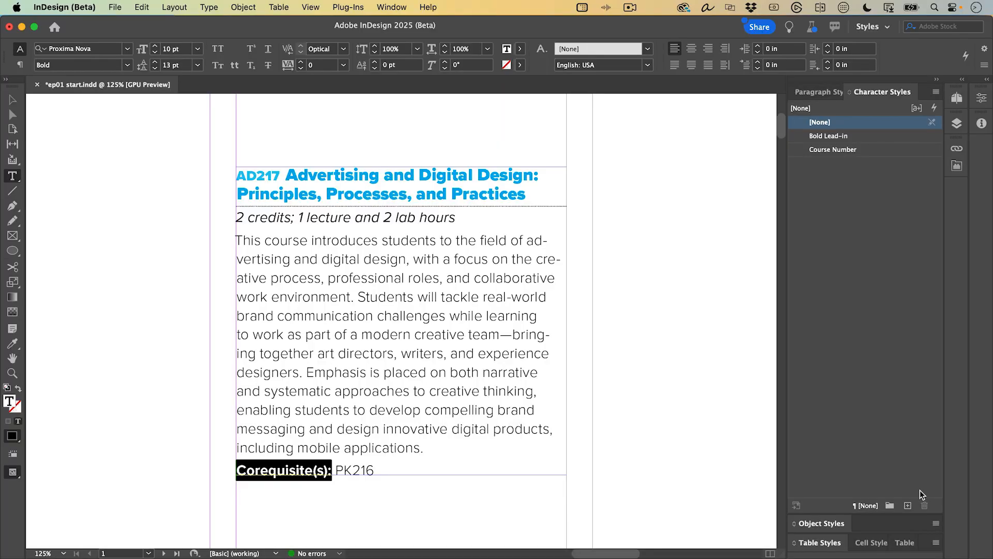
{"action": "left_click", "coordinate": [911, 479]}
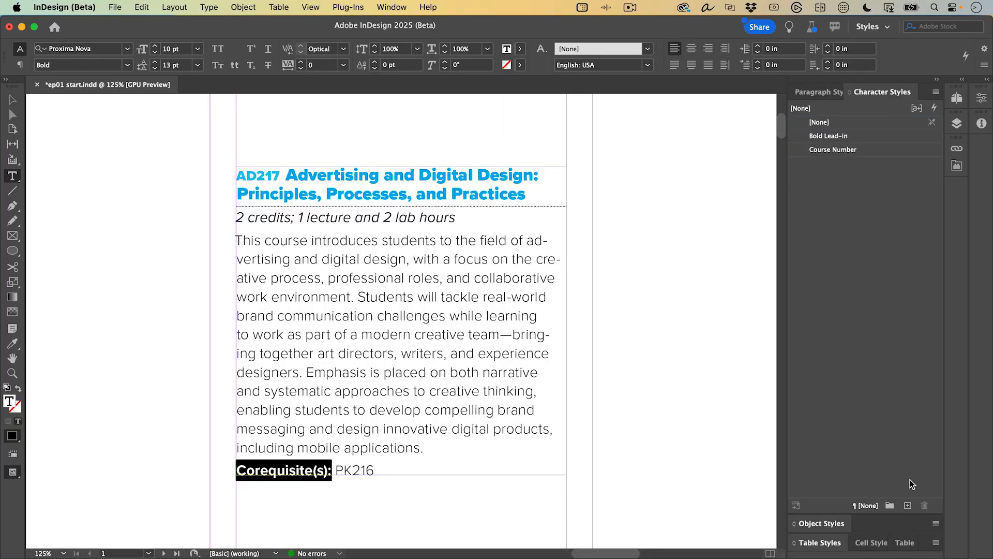
{"action": "left_click", "coordinate": [624, 448]}
{"action": "left_click", "coordinate": [809, 93]}
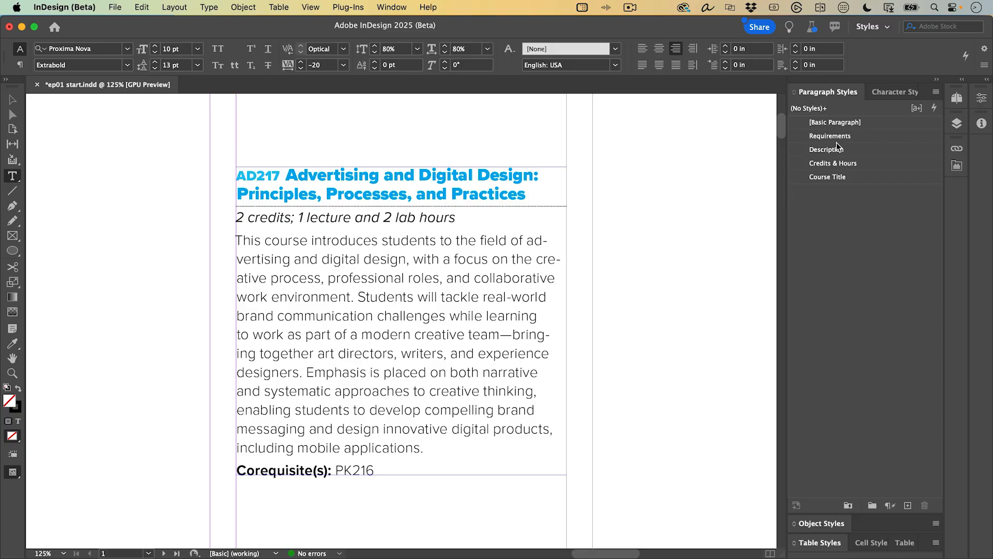
- Edit the Course Title paragraph style to add a nested style using Course Number
{"action": "right_click", "coordinate": [857, 178]}
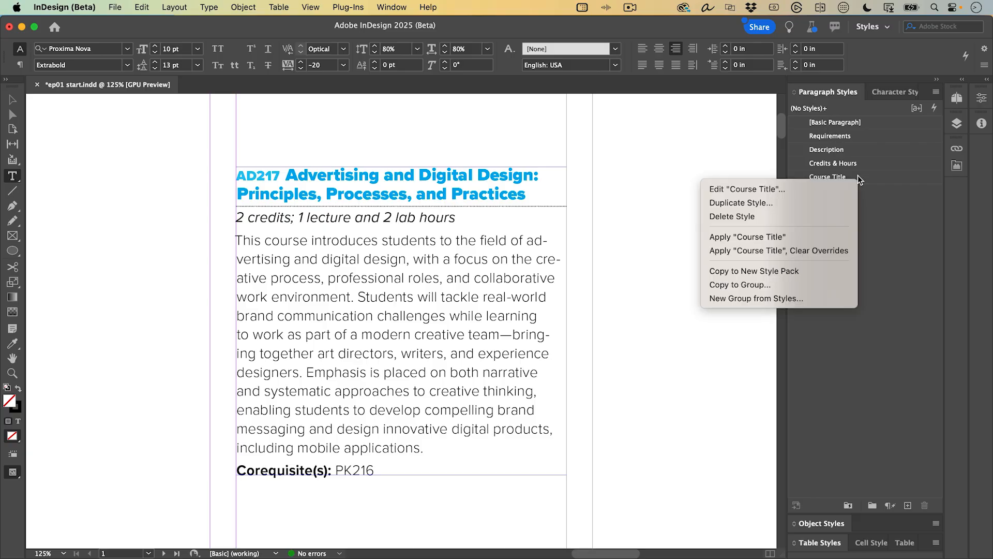
{"action": "left_click", "coordinate": [799, 187]}
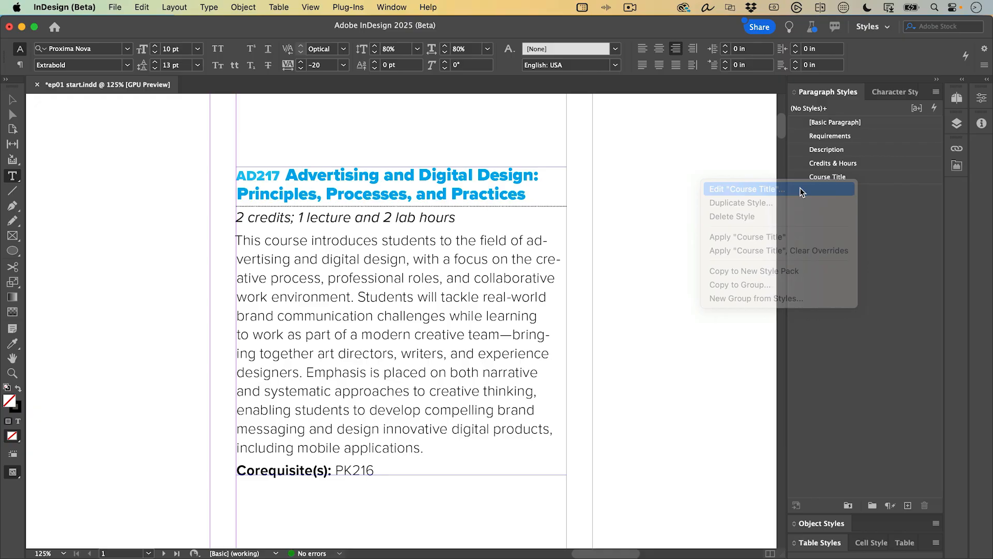
{"action": "left_click", "coordinate": [512, 278]}
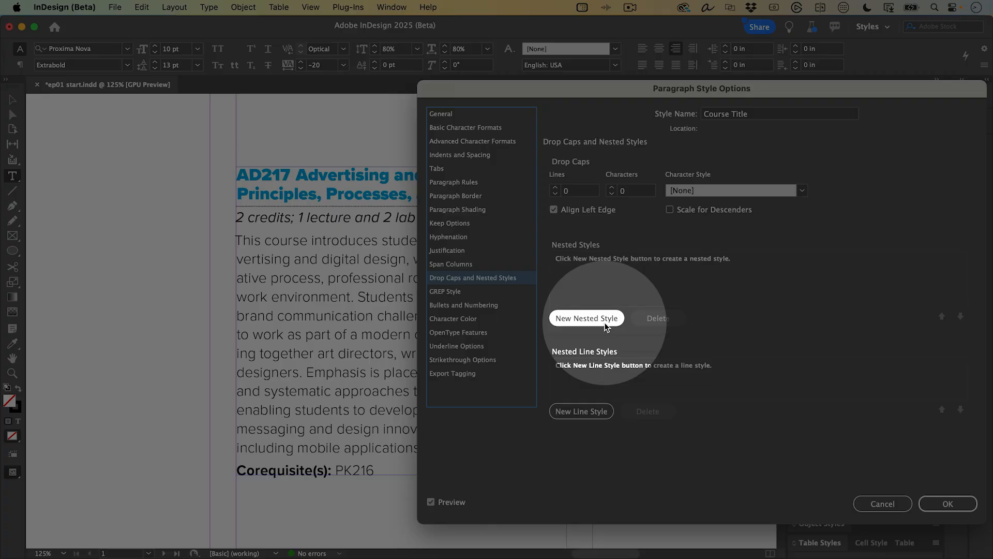
{"action": "left_click", "coordinate": [598, 321]}
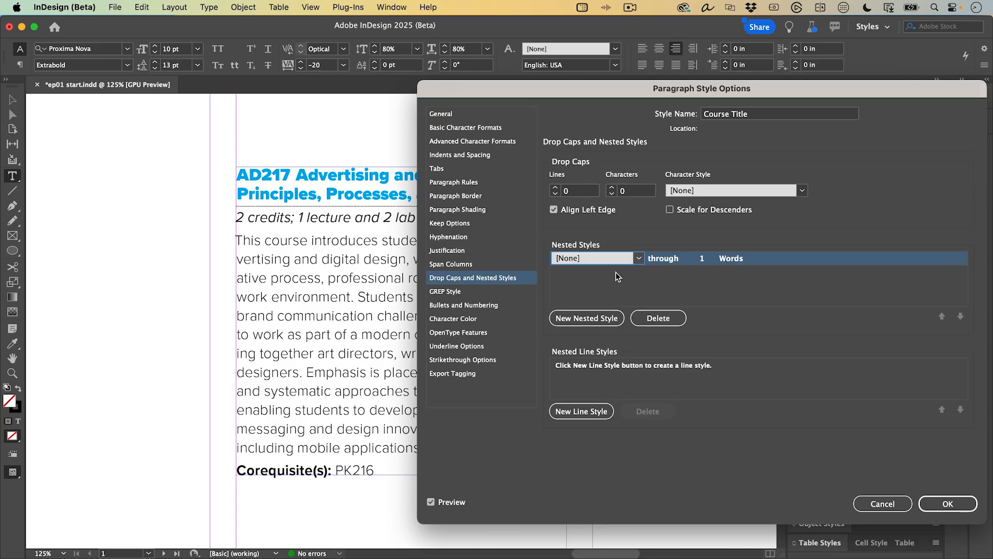
{"action": "left_click", "coordinate": [640, 258]}
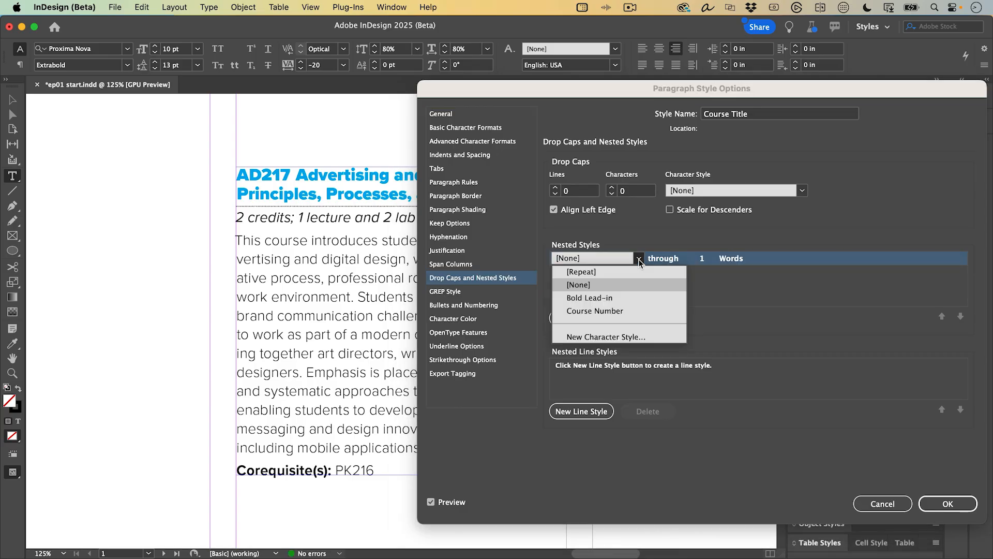
{"action": "left_click", "coordinate": [613, 313]}
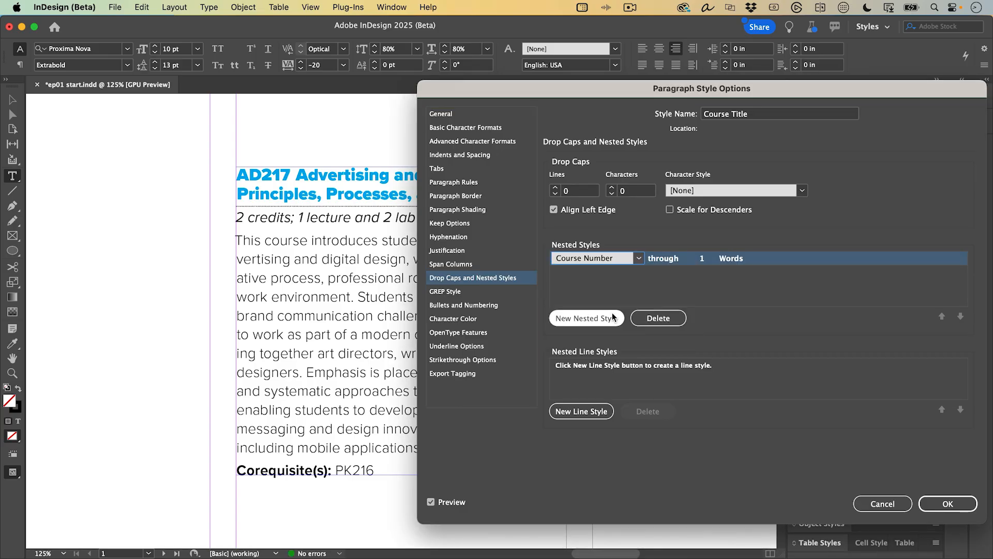
{"action": "left_click", "coordinate": [680, 277]}
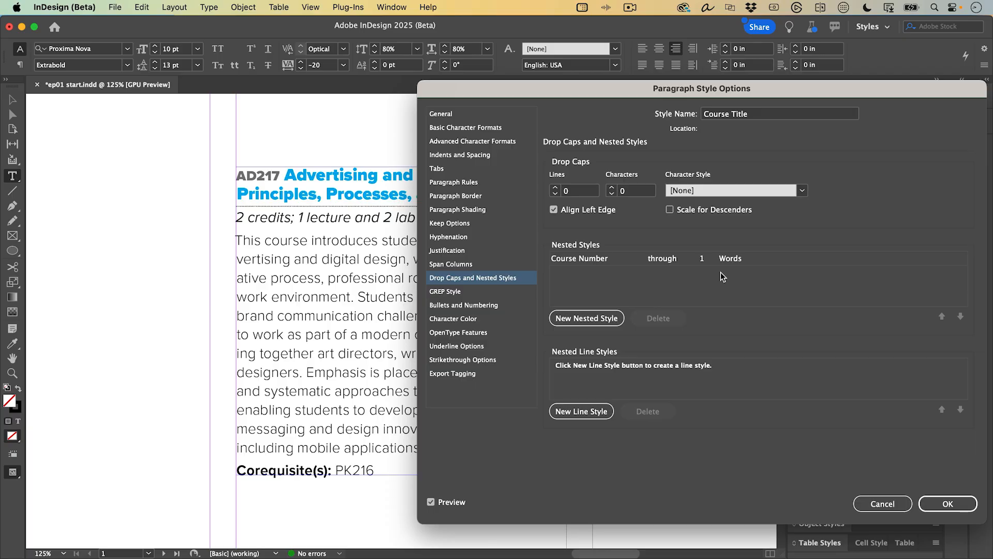
- Set the nested style's count to 5, trying Characters and then Digits as the unit
{"action": "left_click", "coordinate": [702, 259]}
{"action": "type", "text": "5"}
{"action": "left_click", "coordinate": [765, 257]}
{"action": "left_click", "coordinate": [745, 258]}
{"action": "left_click", "coordinate": [778, 258]}
{"action": "left_click", "coordinate": [779, 296]}
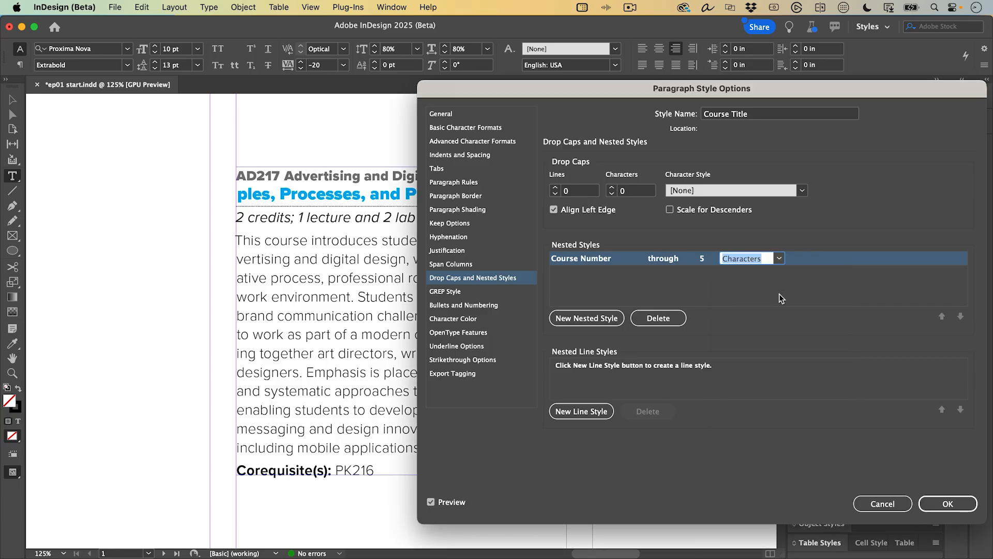
{"action": "left_click", "coordinate": [770, 293]}
{"action": "left_click", "coordinate": [705, 258]}
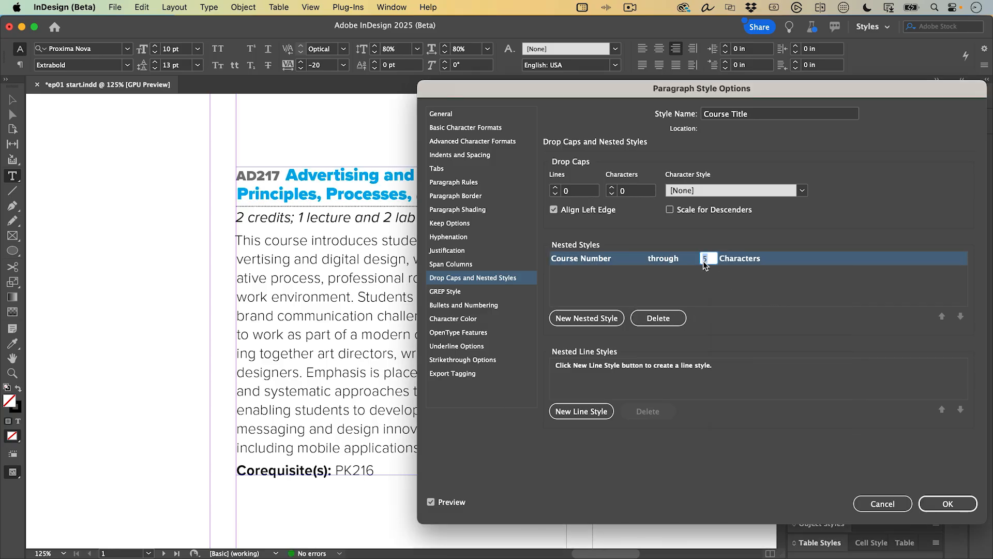
{"action": "left_click", "coordinate": [739, 258]}
{"action": "left_click", "coordinate": [768, 321]}
{"action": "left_click", "coordinate": [767, 296]}
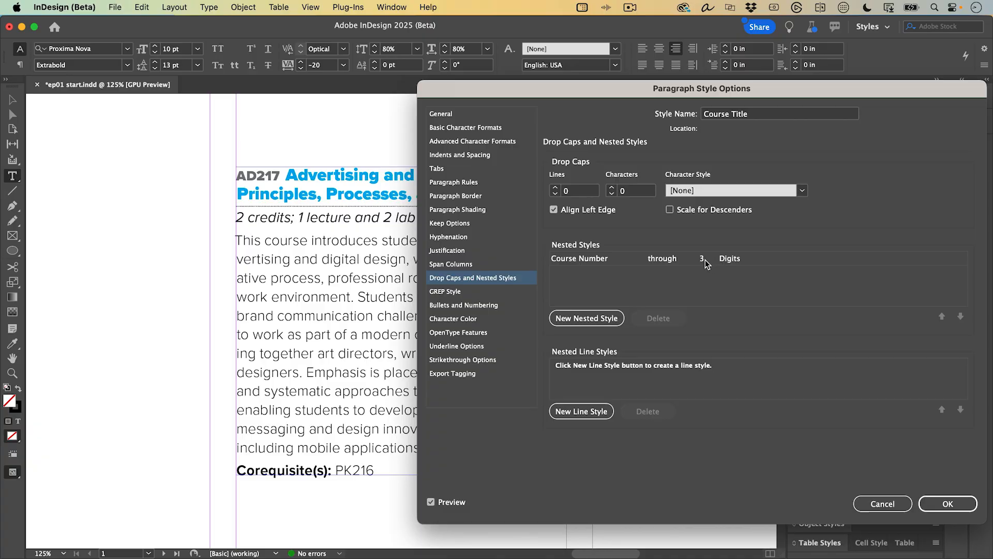
- Change the Course Number nested style to run through 1 Sentence, turning the whole title grey
{"action": "left_click", "coordinate": [705, 260]}
{"action": "left_click", "coordinate": [737, 265]}
{"action": "left_click", "coordinate": [778, 259]}
{"action": "left_click", "coordinate": [777, 266]}
{"action": "left_click", "coordinate": [776, 284]}
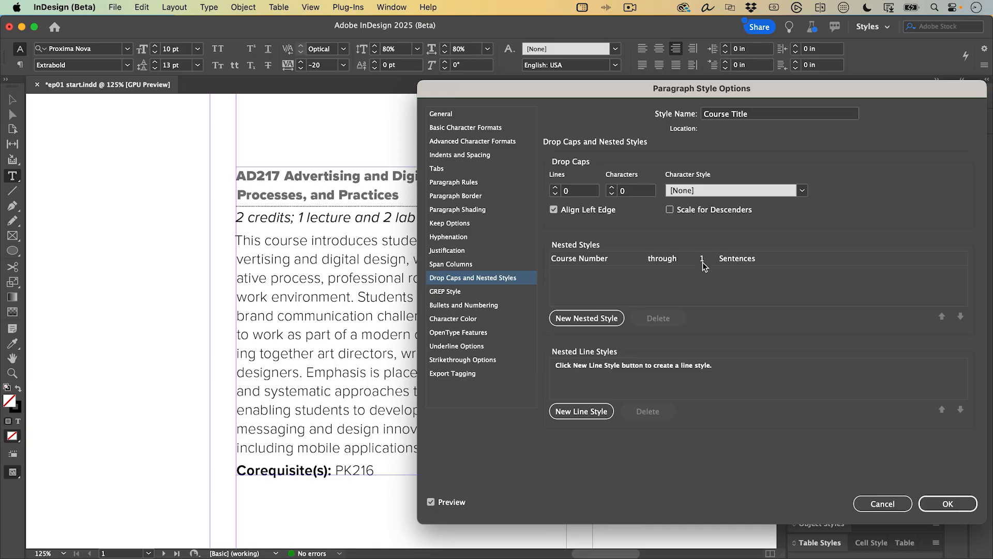
{"action": "left_click", "coordinate": [703, 258]}
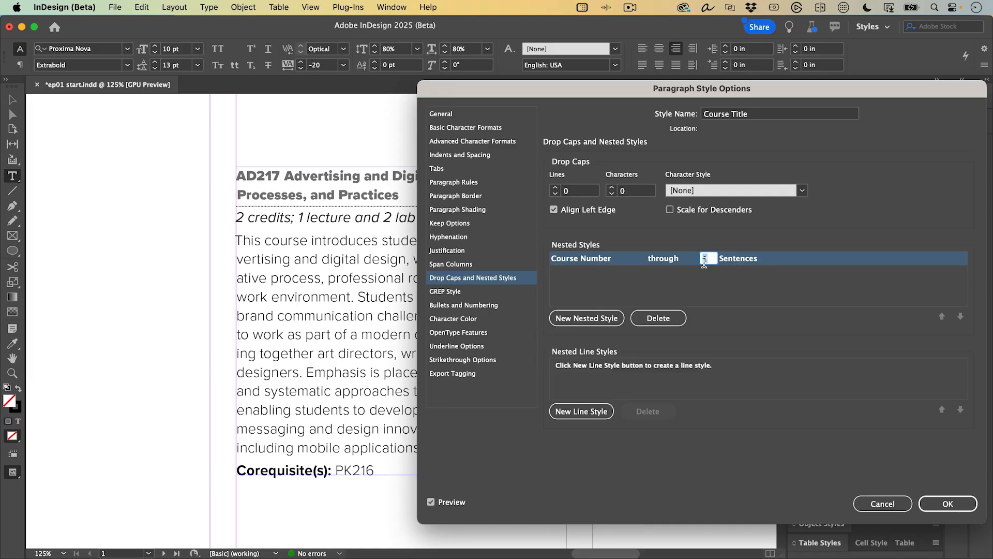
- Switch the nested style back to 5 Characters and save the Course Title style
{"action": "left_click", "coordinate": [779, 258]}
{"action": "left_click", "coordinate": [778, 295]}
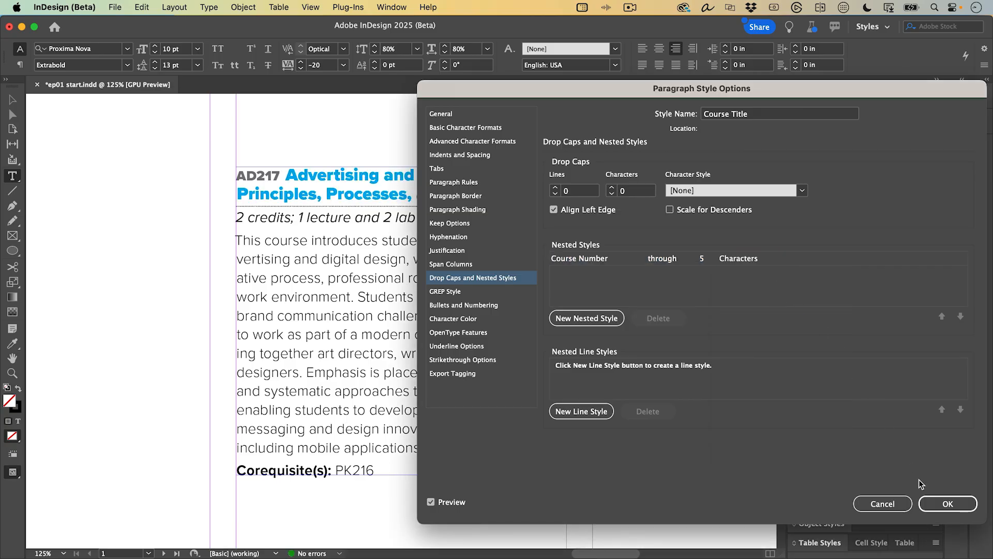
{"action": "left_click", "coordinate": [932, 506]}
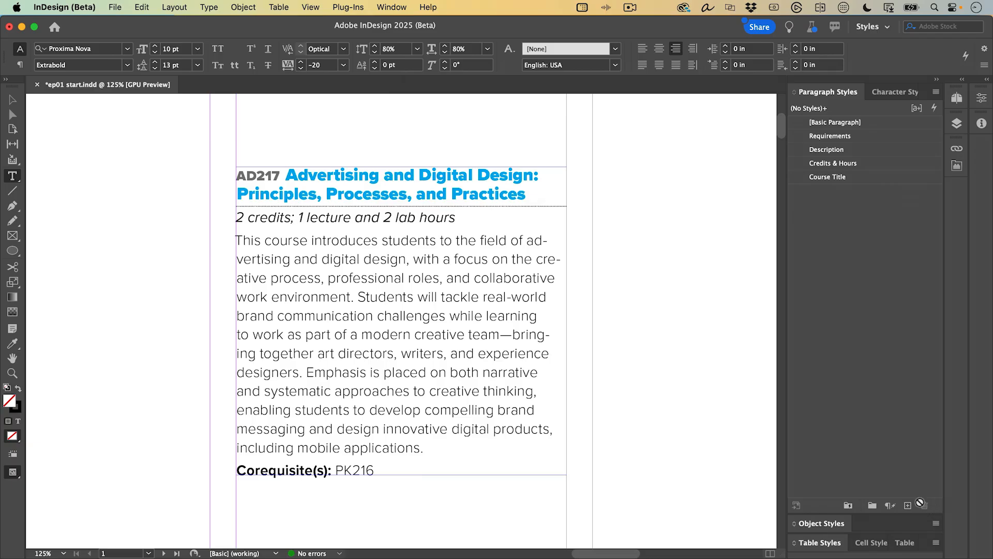
- Edit the Requirements style to add a nested Bold Lead-in style ending at the first colon
{"action": "right_click", "coordinate": [844, 139]}
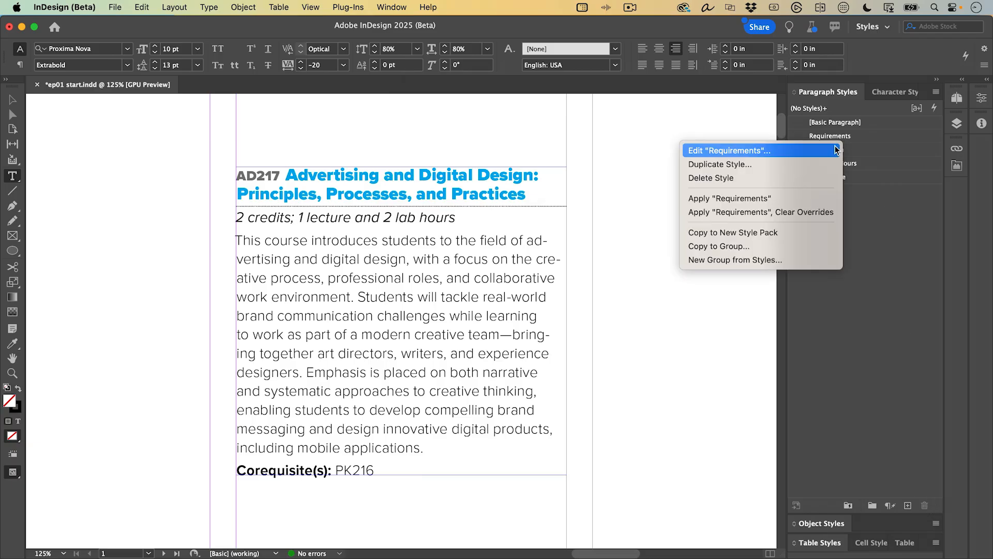
{"action": "left_click", "coordinate": [760, 149]}
{"action": "left_click", "coordinate": [500, 278]}
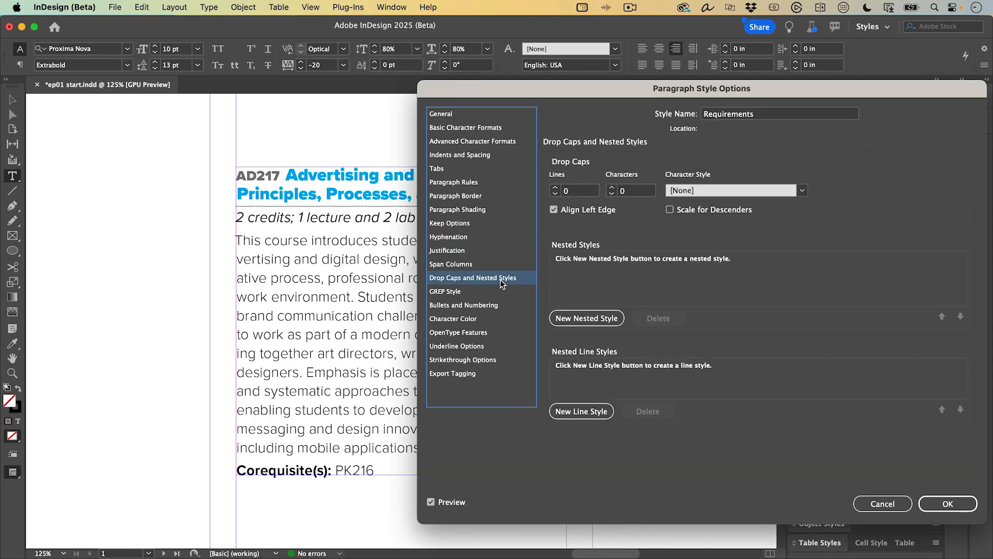
{"action": "left_click", "coordinate": [580, 310]}
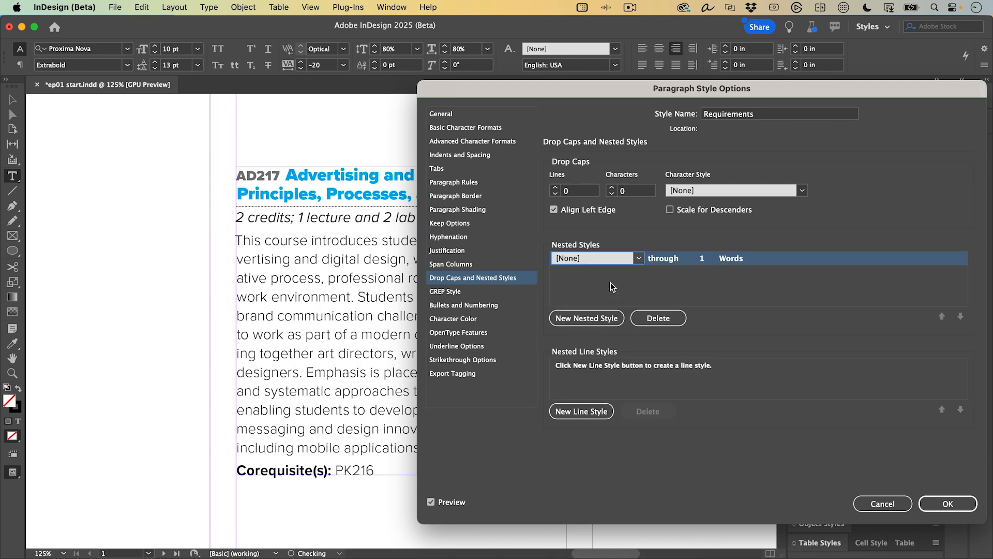
{"action": "left_click", "coordinate": [639, 258]}
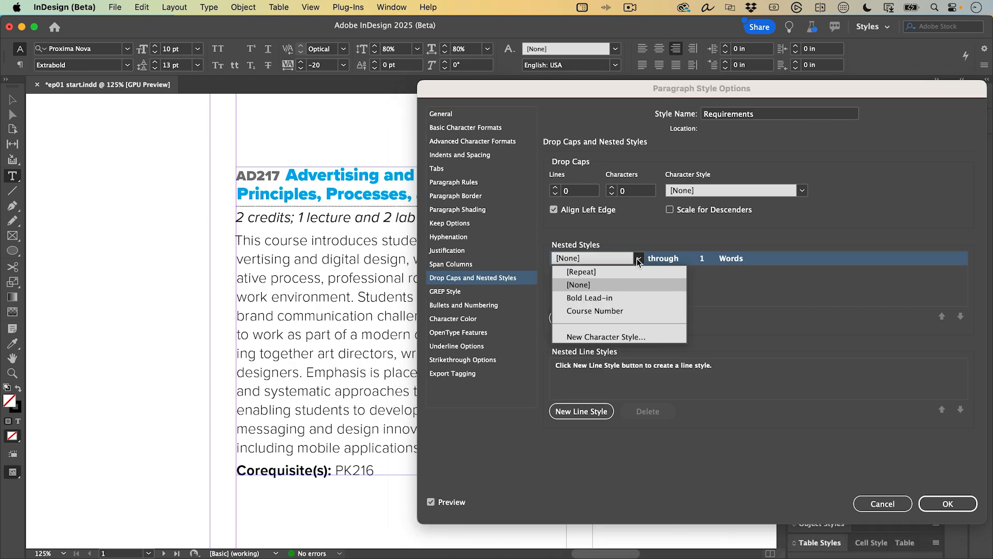
{"action": "left_click", "coordinate": [617, 296]}
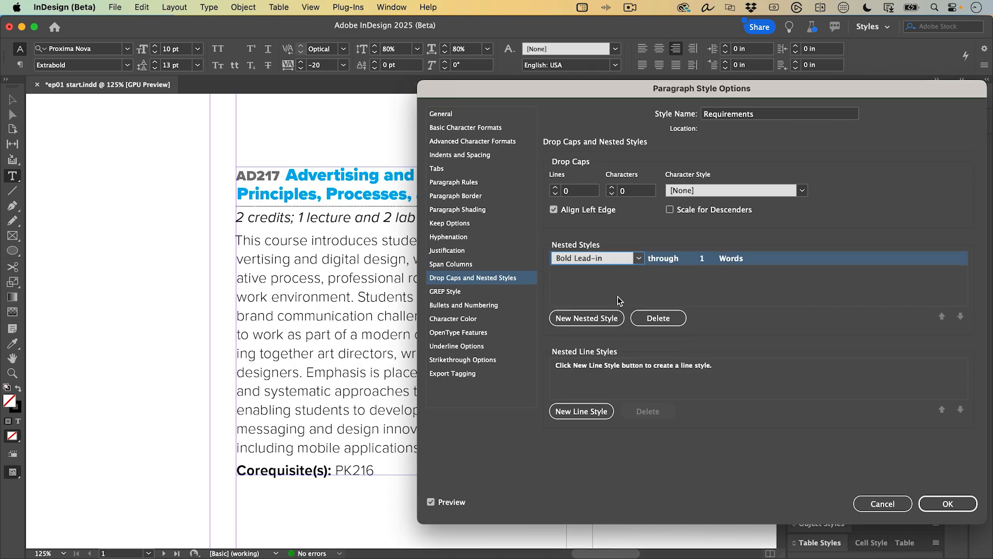
{"action": "left_click", "coordinate": [724, 273]}
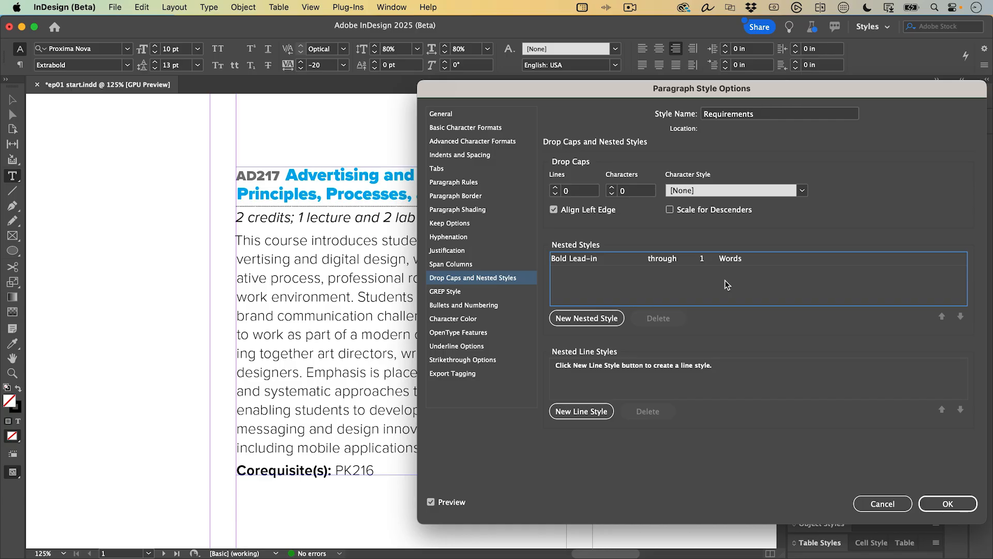
{"action": "left_click", "coordinate": [734, 258]}
{"action": "left_click", "coordinate": [747, 284]}
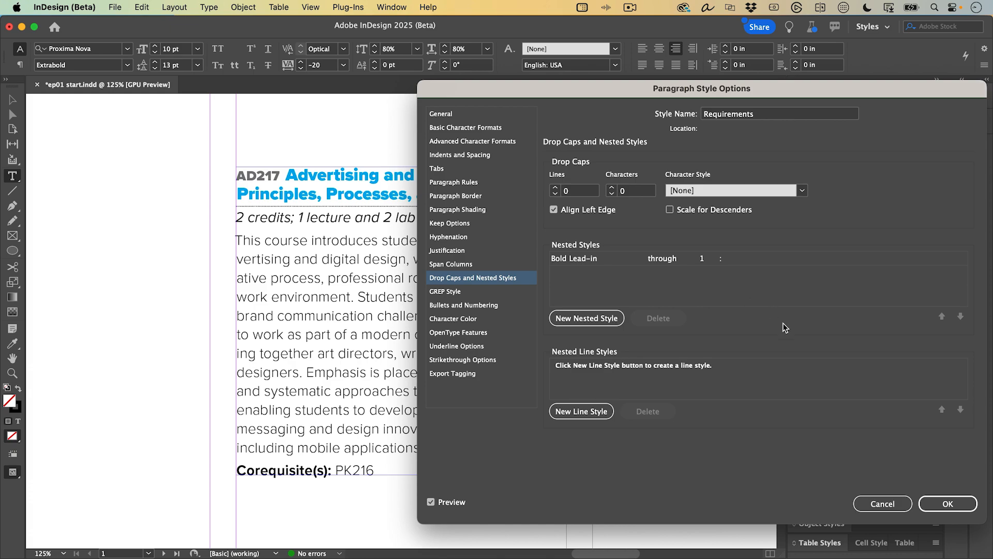
- Save the Requirements paragraph style changes
{"action": "left_click", "coordinate": [936, 502]}
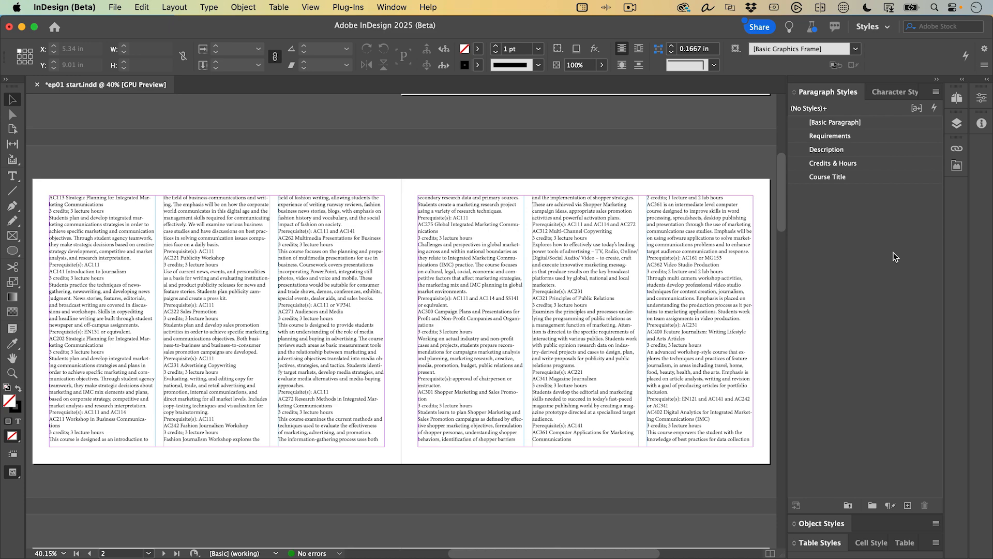
- Zoom to 200% and apply Course Title, Credits & Hours, Description and Requirements to the AC113 entry
{"action": "double_click", "coordinate": [102, 231]}
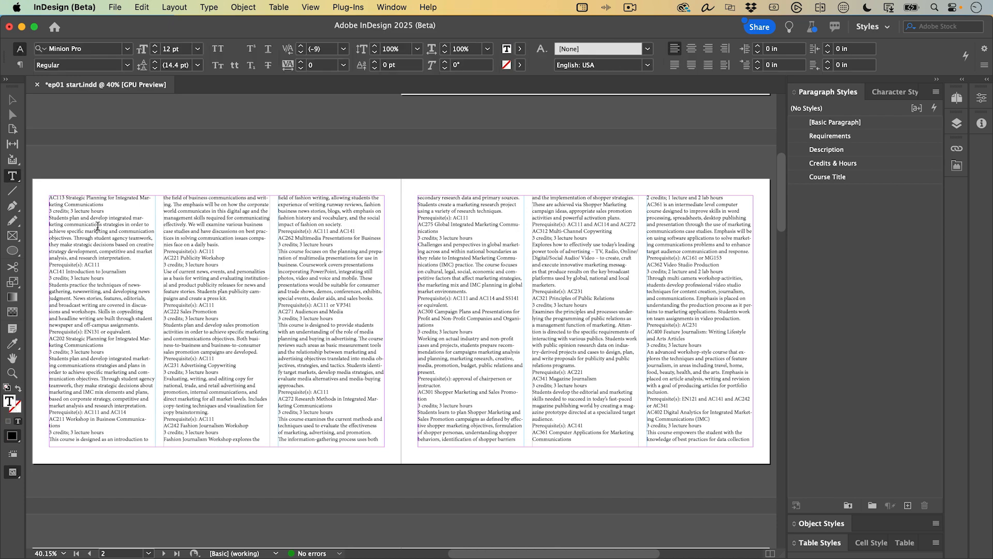
{"action": "key", "text": "super+2"}
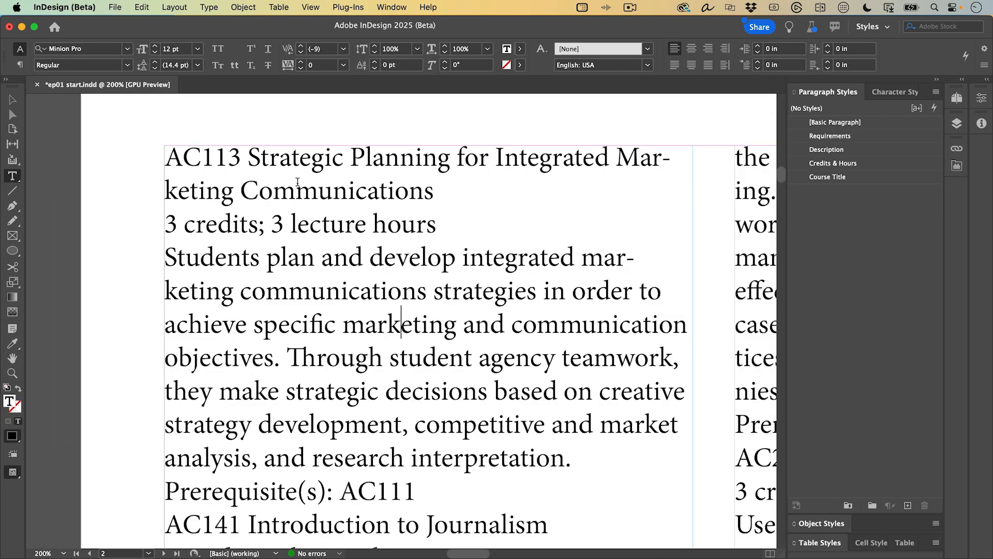
{"action": "left_click", "coordinate": [328, 161]}
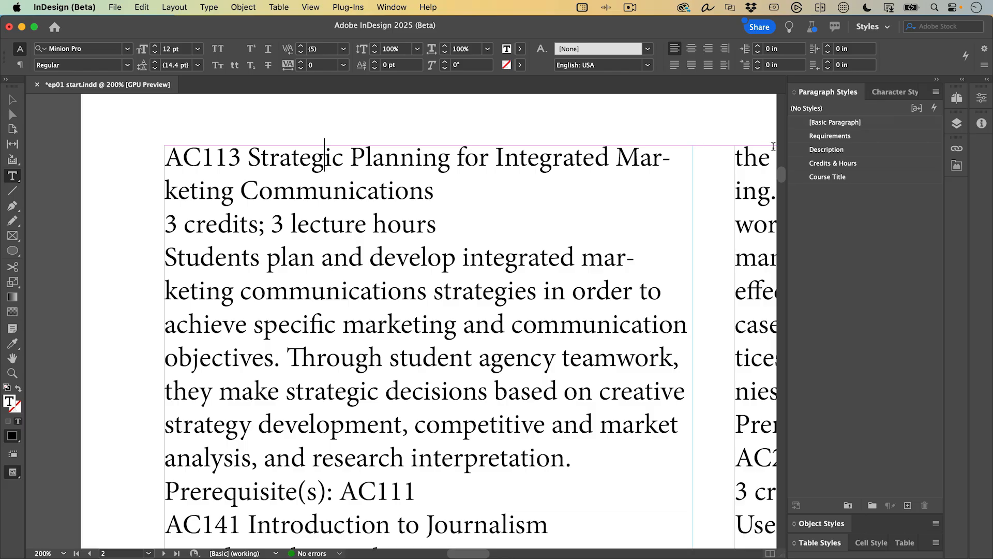
{"action": "left_click", "coordinate": [828, 177]}
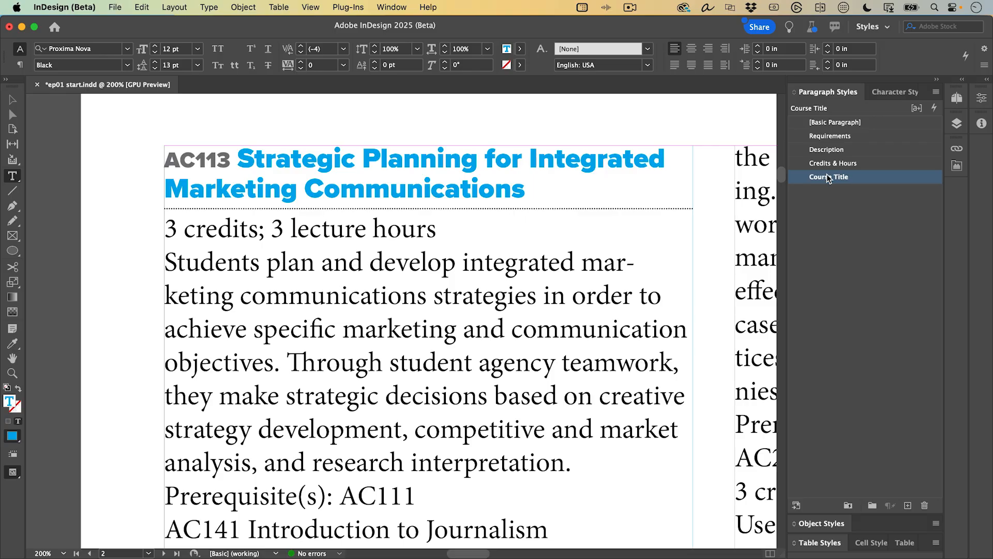
{"action": "key", "text": "Down"}
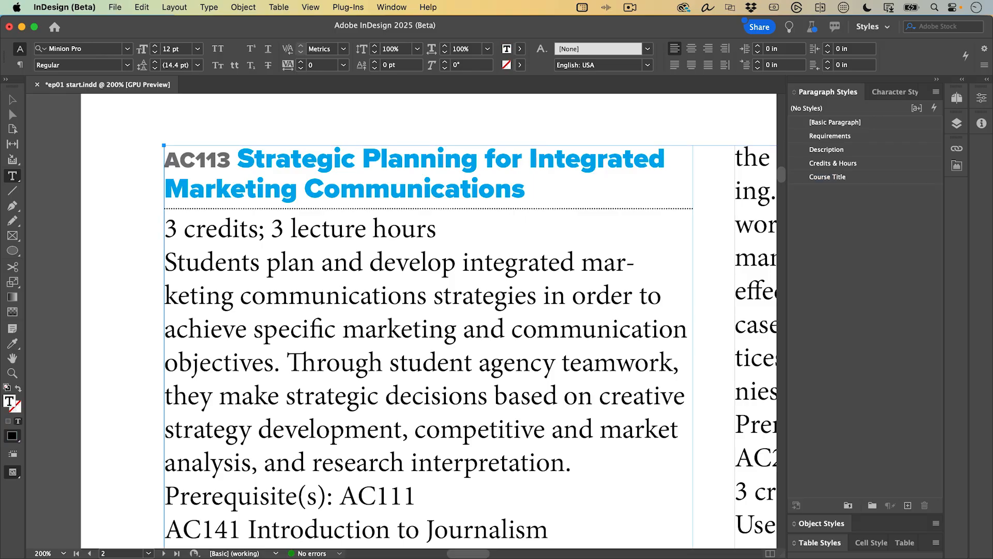
{"action": "left_click", "coordinate": [859, 163]}
{"action": "key", "text": "Down"}
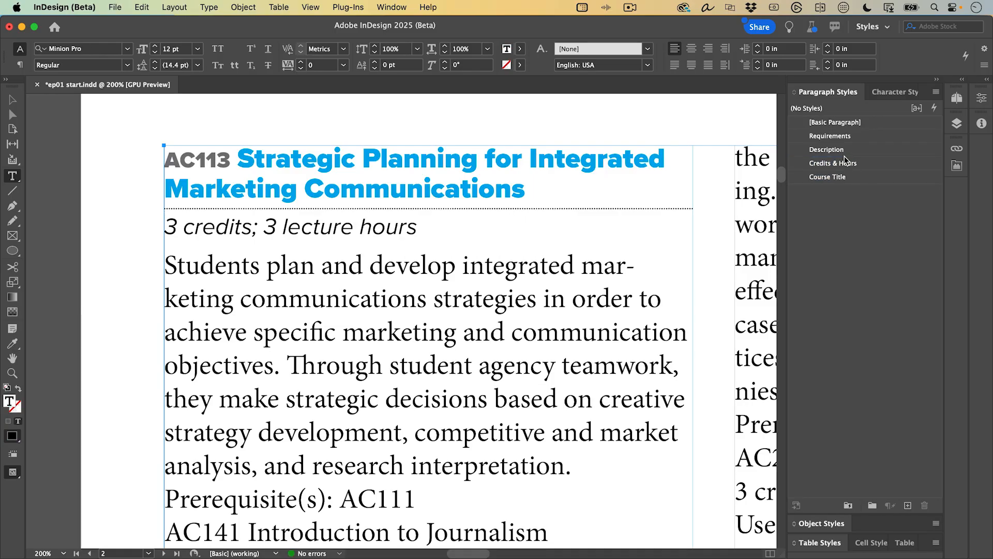
{"action": "left_click", "coordinate": [817, 150]}
{"action": "key", "text": "super+Down"}
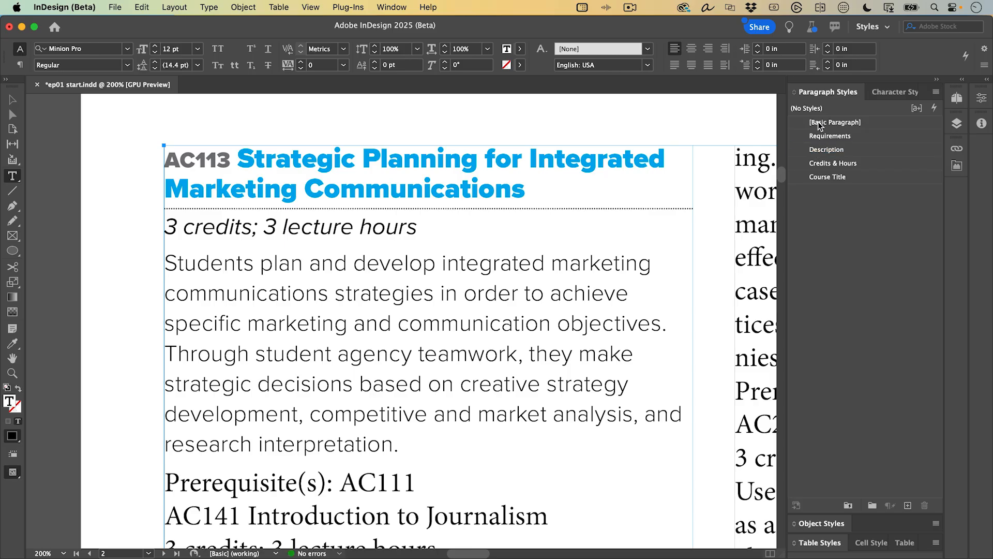
{"action": "left_click", "coordinate": [826, 136]}
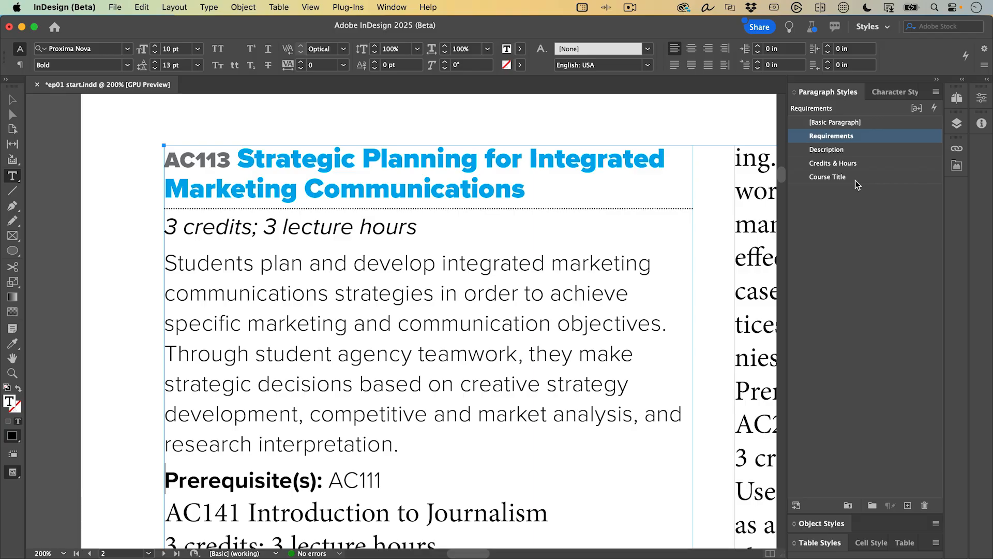
- Set Next Style so Course Title leads to Credits & Hours, and Credits & Hours to Description
{"action": "right_click", "coordinate": [854, 177]}
{"action": "left_click", "coordinate": [870, 190]}
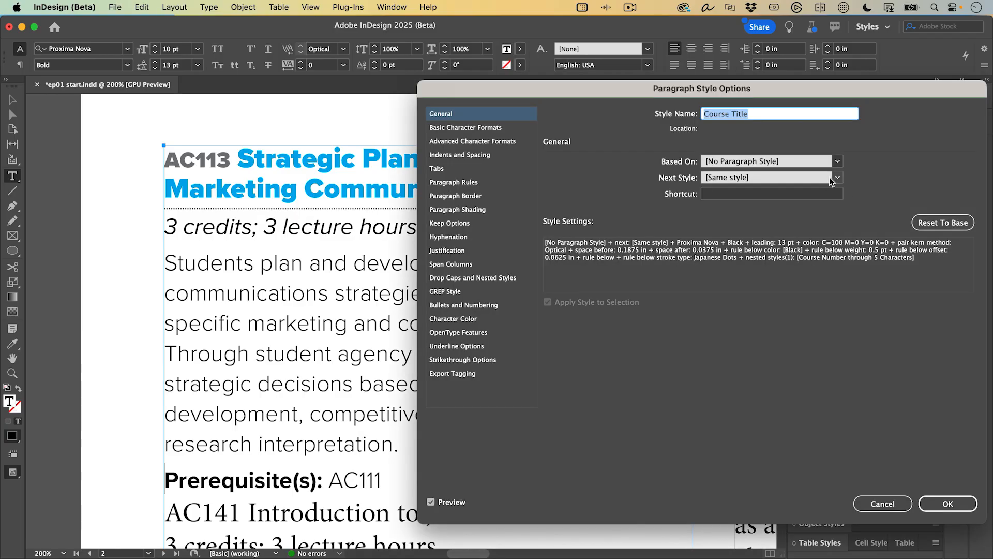
{"action": "left_click", "coordinate": [837, 178]}
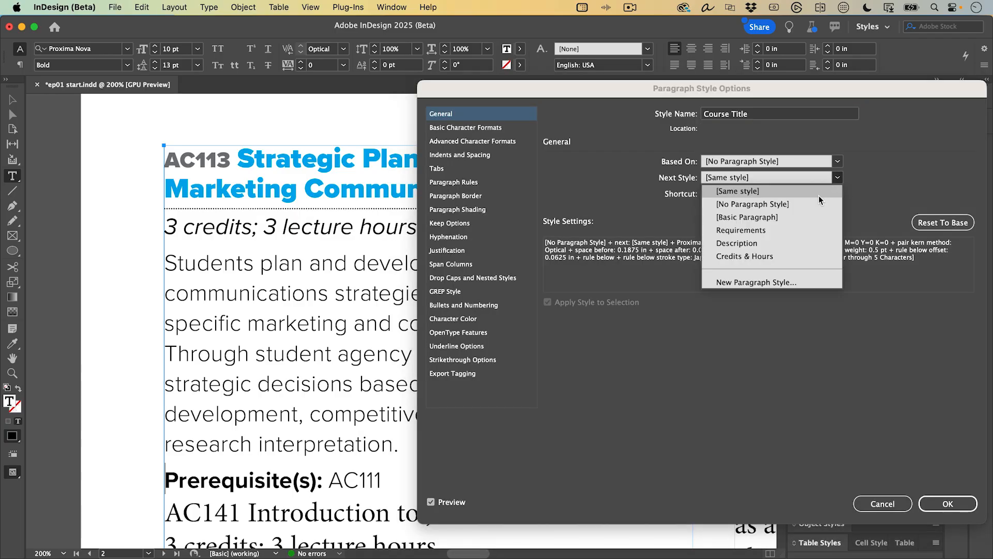
{"action": "left_click", "coordinate": [783, 255]}
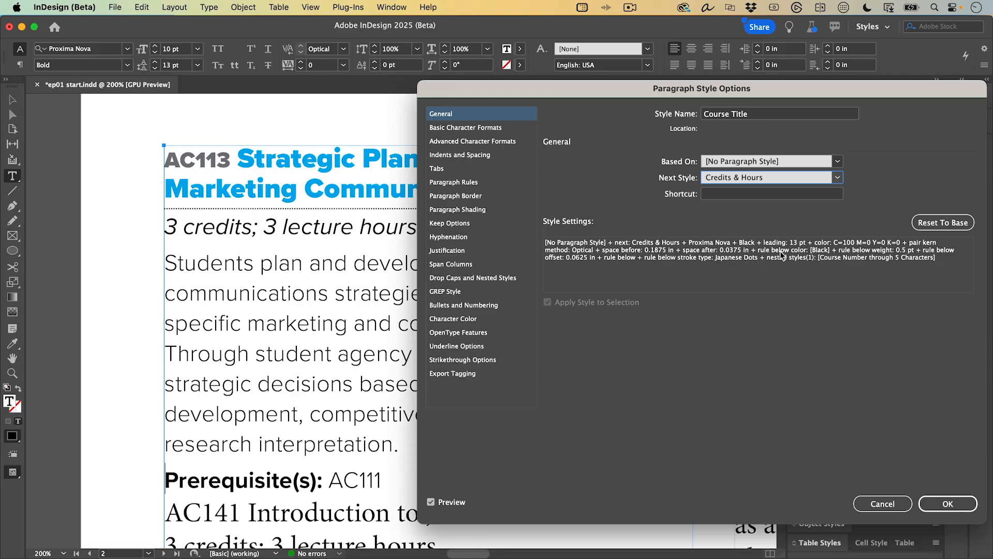
{"action": "key", "text": "Return"}
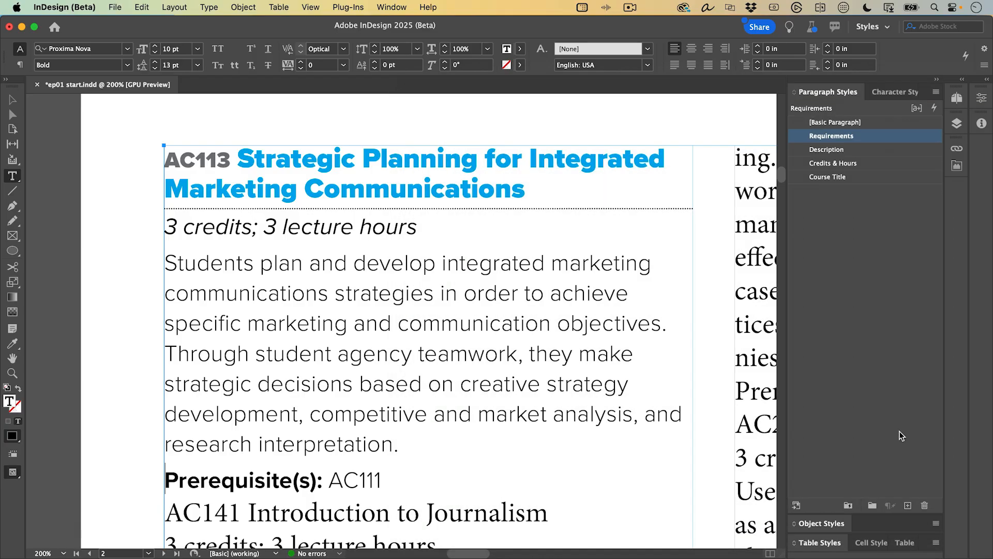
{"action": "right_click", "coordinate": [849, 167]}
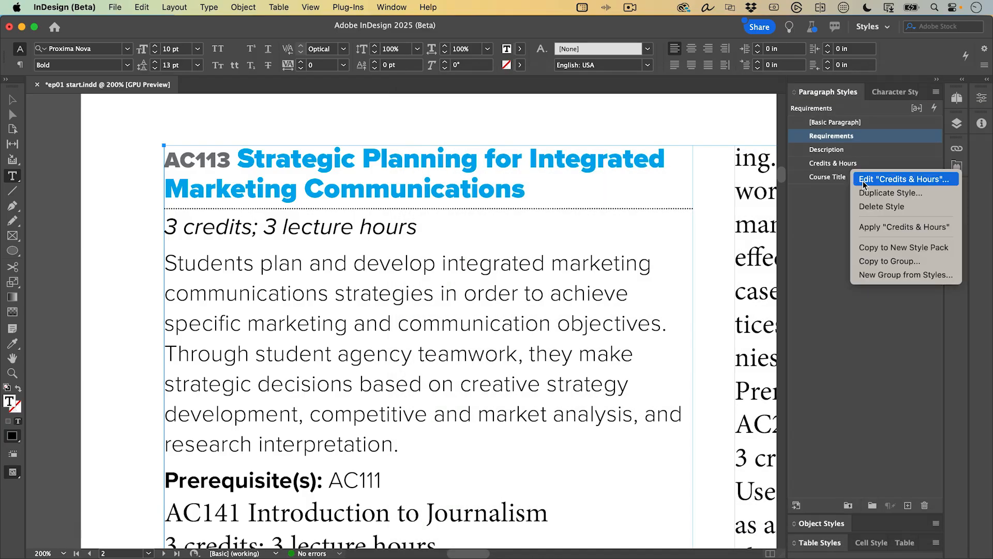
{"action": "left_click", "coordinate": [858, 179]}
{"action": "left_click", "coordinate": [836, 178]}
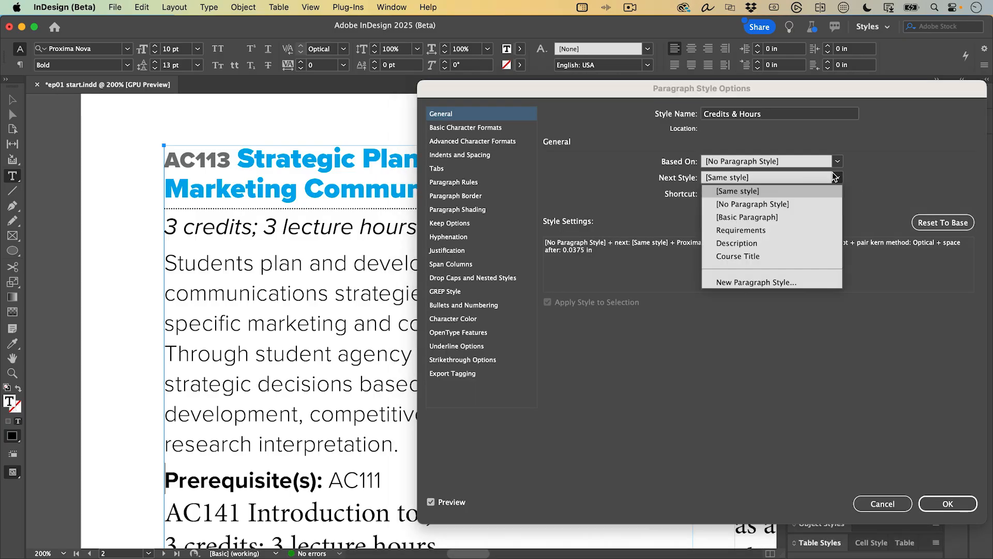
{"action": "left_click", "coordinate": [786, 243]}
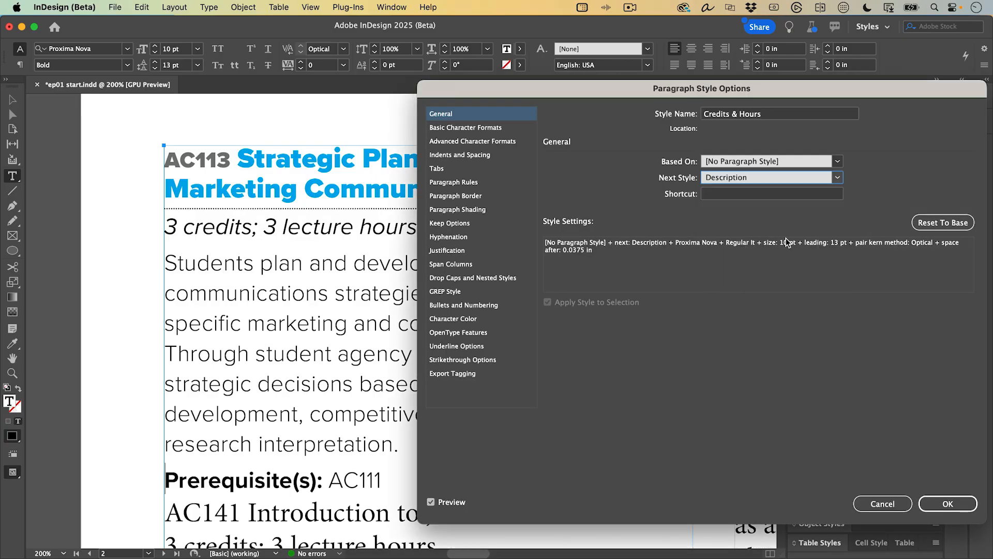
{"action": "key", "text": "Return"}
- Set Next Style so Description leads to Requirements, and Requirements back to Course Title
{"action": "right_click", "coordinate": [849, 150]}
{"action": "left_click", "coordinate": [856, 162]}
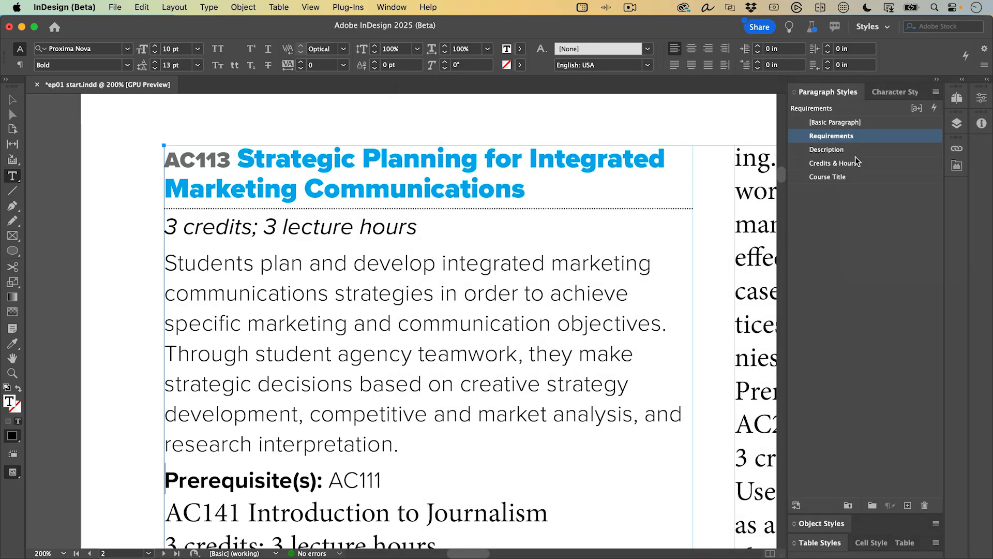
{"action": "left_click", "coordinate": [827, 177]}
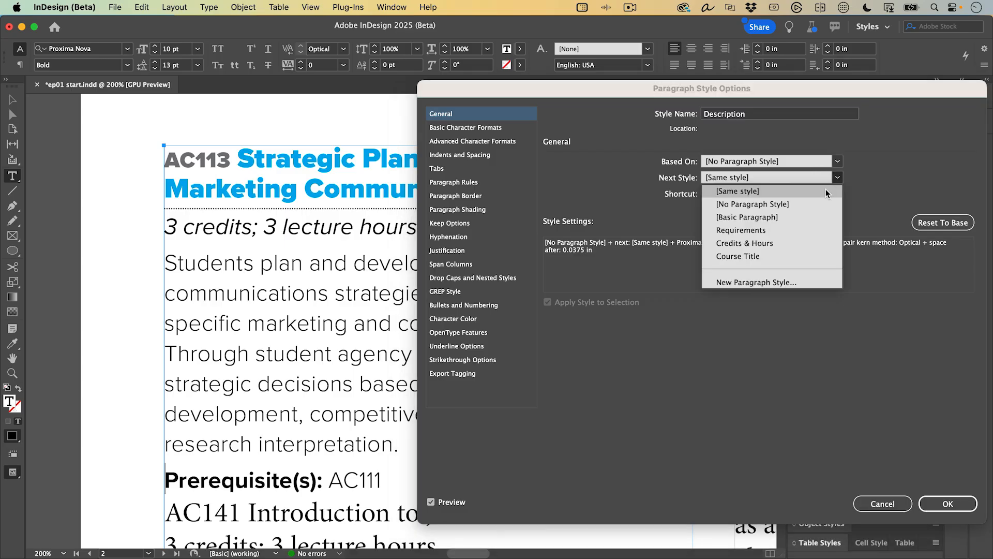
{"action": "left_click", "coordinate": [808, 227]}
{"action": "key", "text": "Return"}
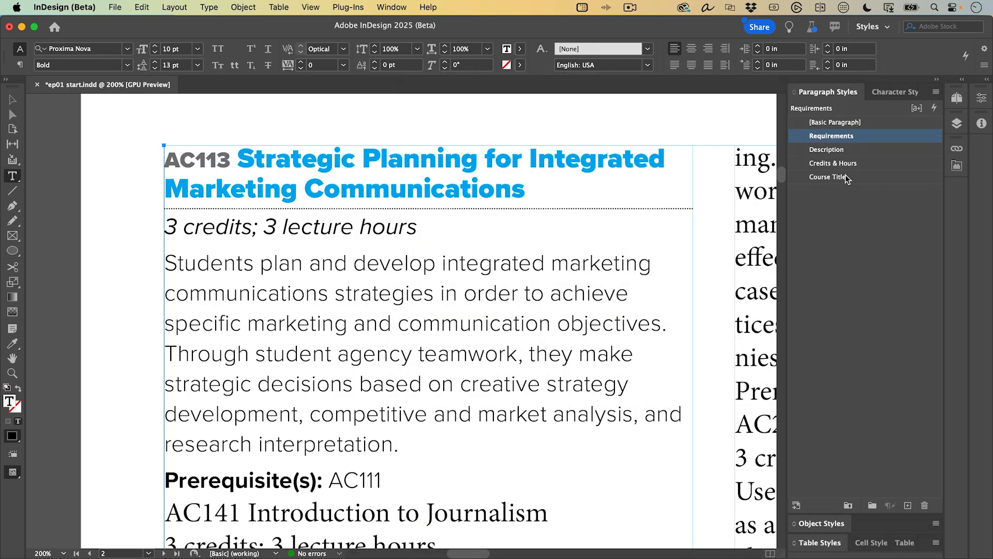
{"action": "right_click", "coordinate": [855, 135]}
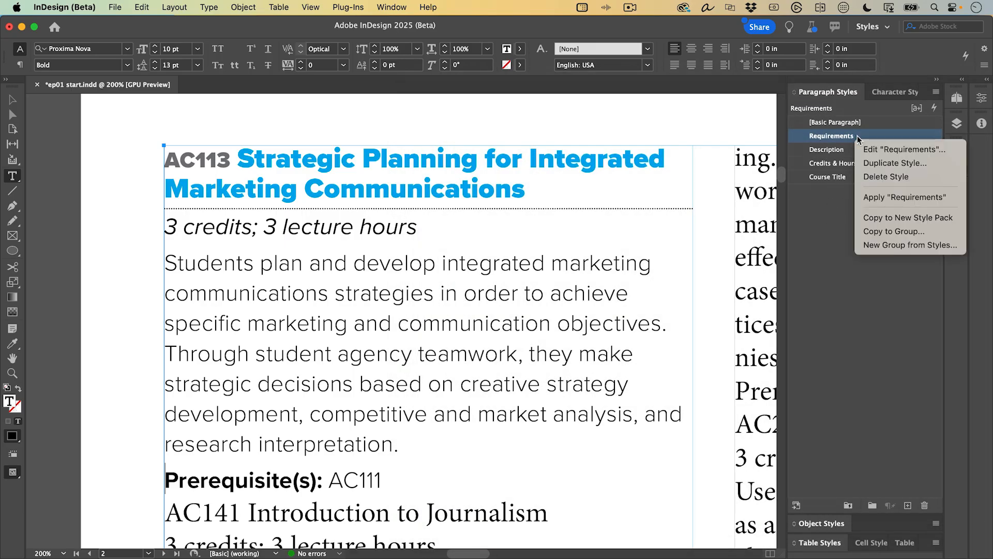
{"action": "left_click", "coordinate": [876, 149]}
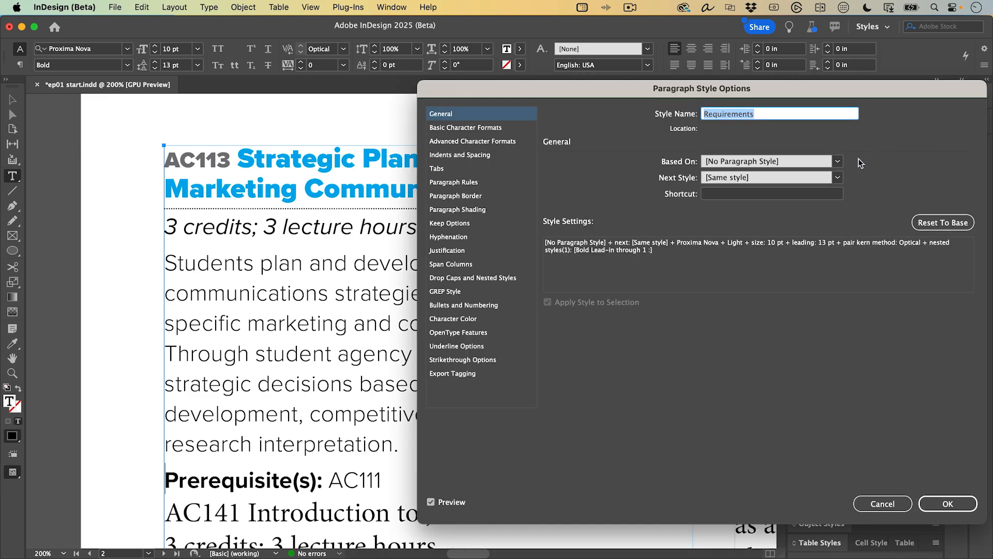
{"action": "left_click", "coordinate": [838, 178]}
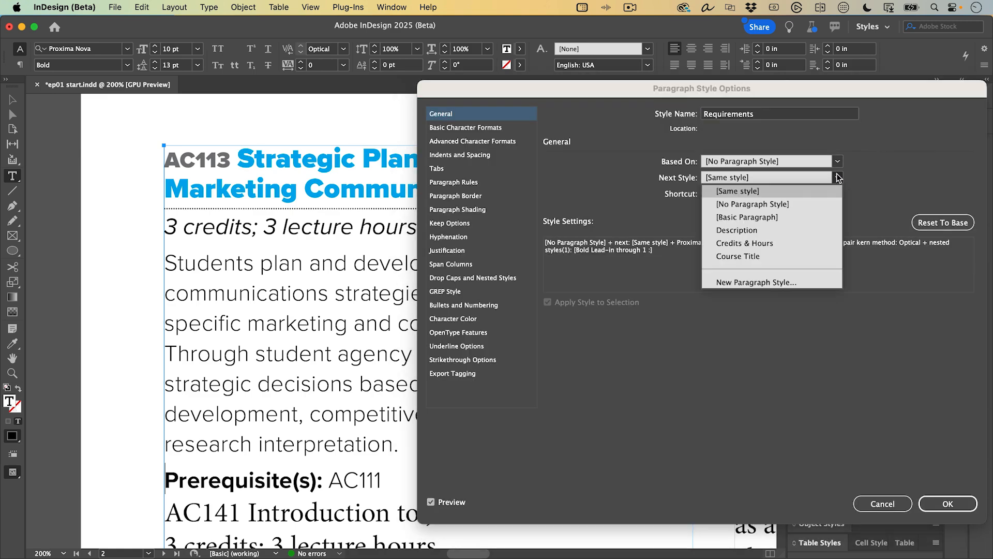
{"action": "left_click", "coordinate": [787, 255]}
{"action": "key", "text": "Return"}
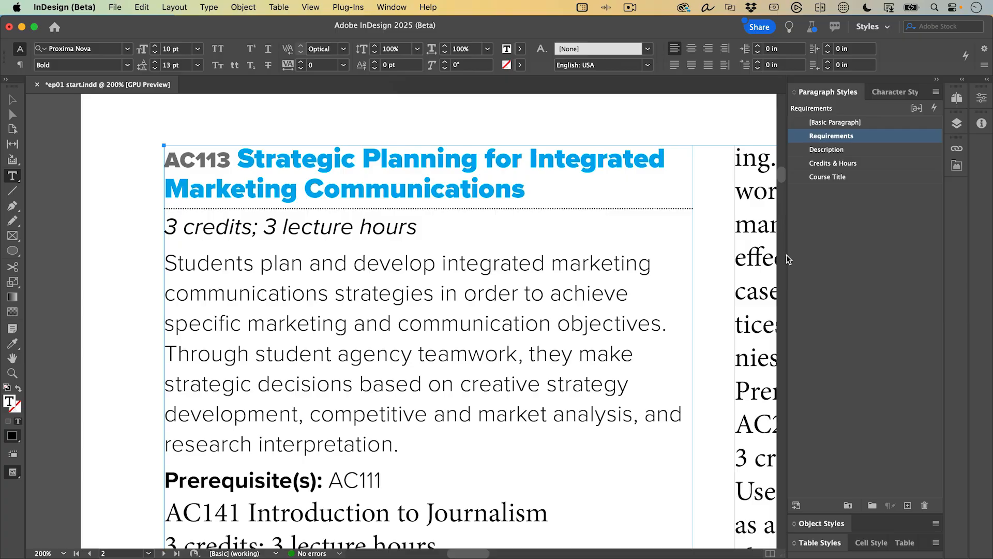
- Select all catalog text and apply Course Title then Next Style to format every listing
{"action": "key", "text": "super+a"}
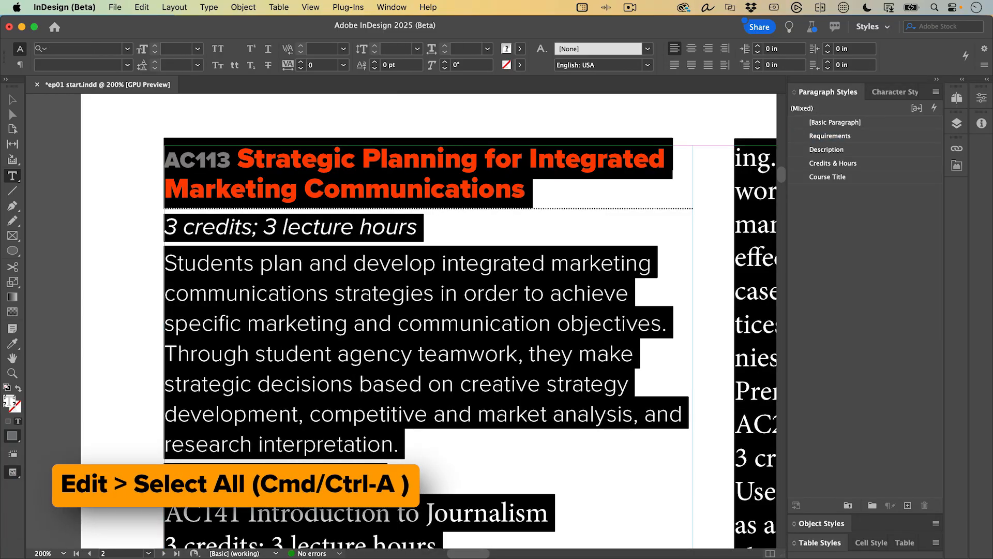
{"action": "key", "text": "super+alt+0"}
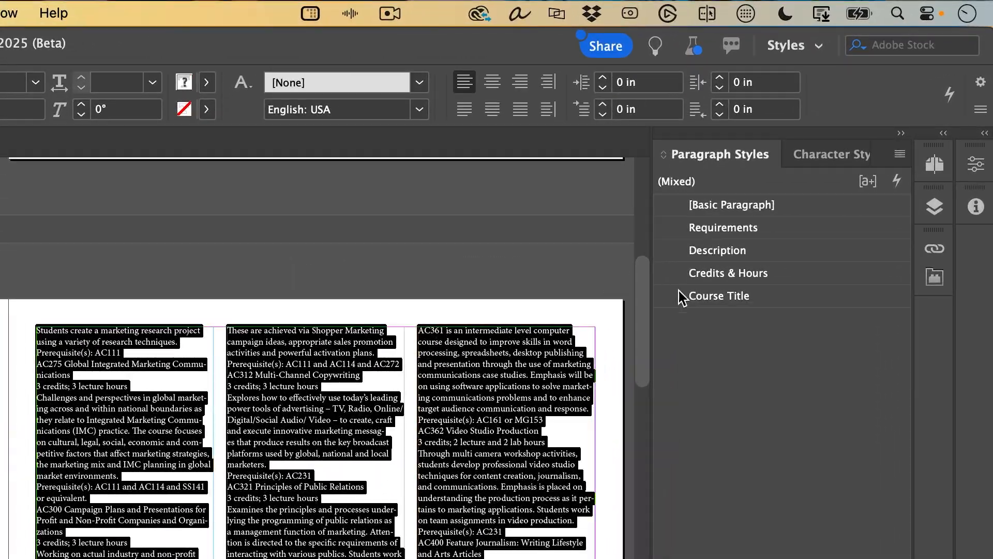
{"action": "right_click", "coordinate": [768, 295]}
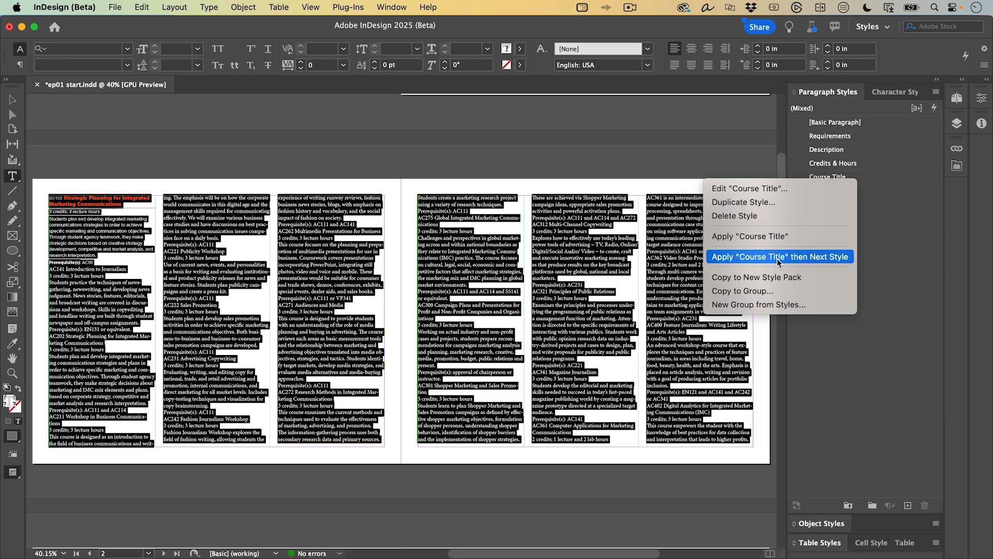
{"action": "left_click", "coordinate": [777, 256]}
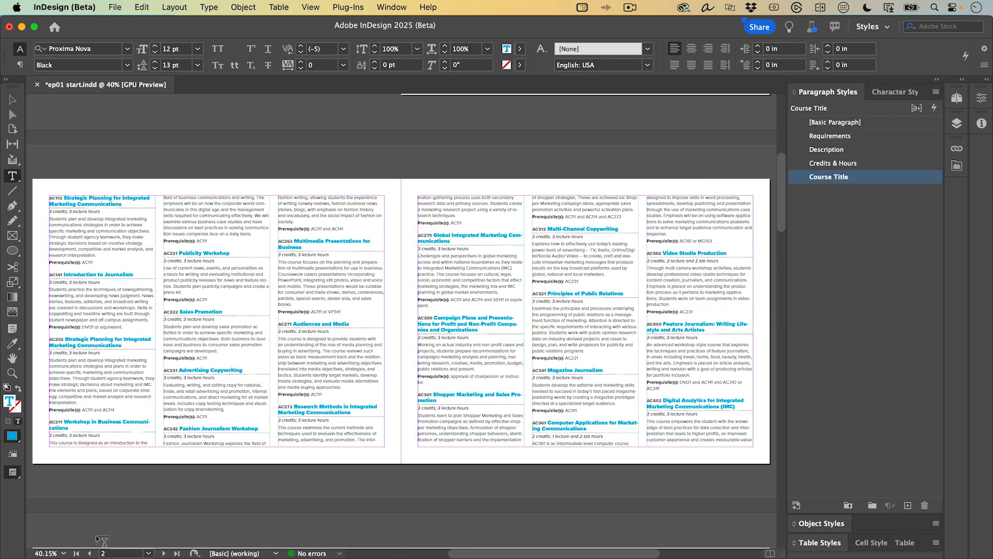
{"action": "left_click", "coordinate": [163, 553]}
{"action": "left_click", "coordinate": [163, 552]}
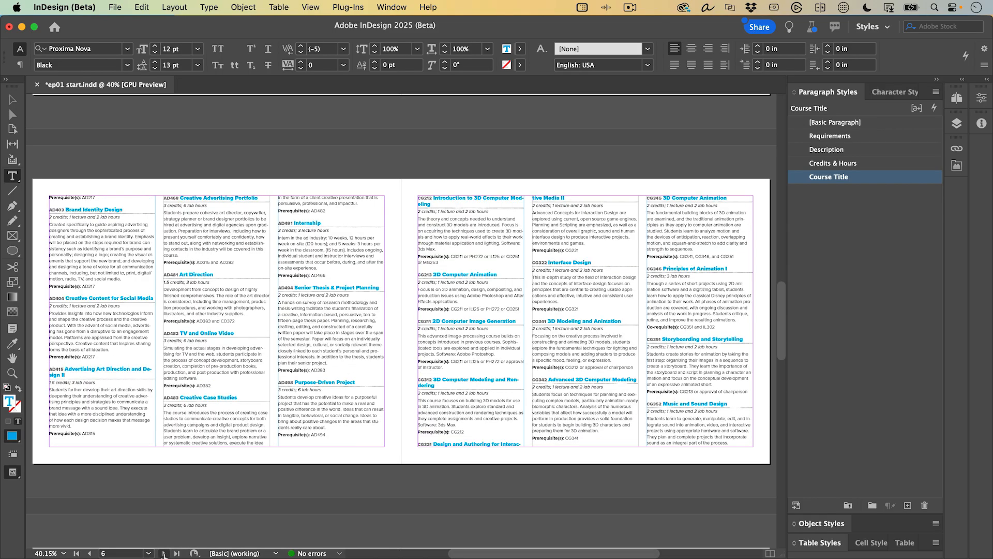
{"action": "left_click", "coordinate": [164, 553]}
{"action": "left_click", "coordinate": [163, 553]}
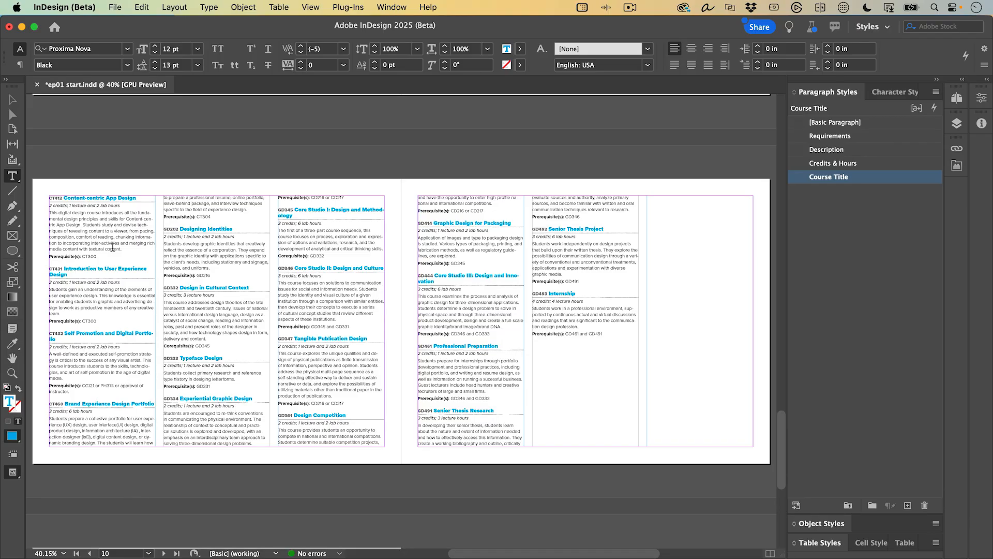
{"action": "key", "text": "super"}
{"action": "key", "text": "super+a"}
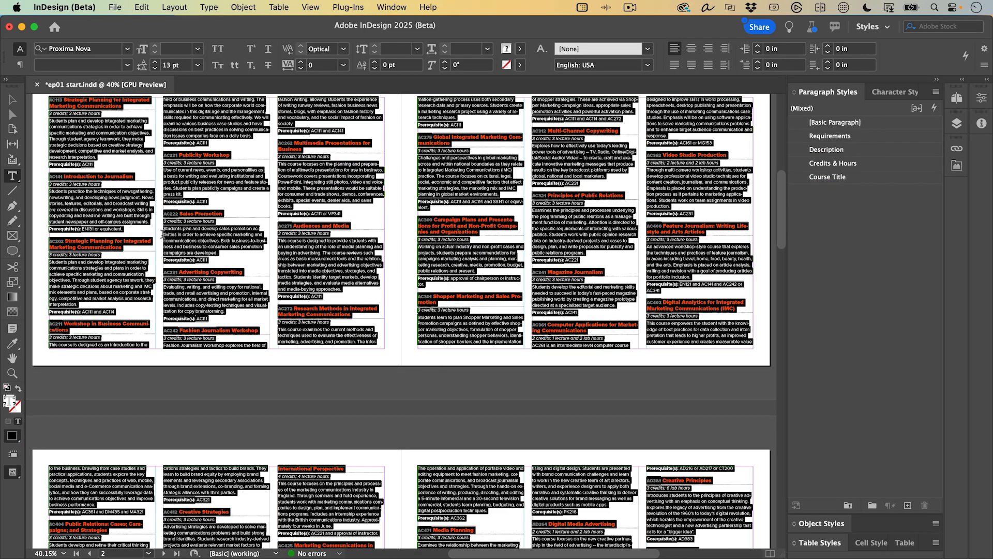
{"action": "key", "text": "F8"}
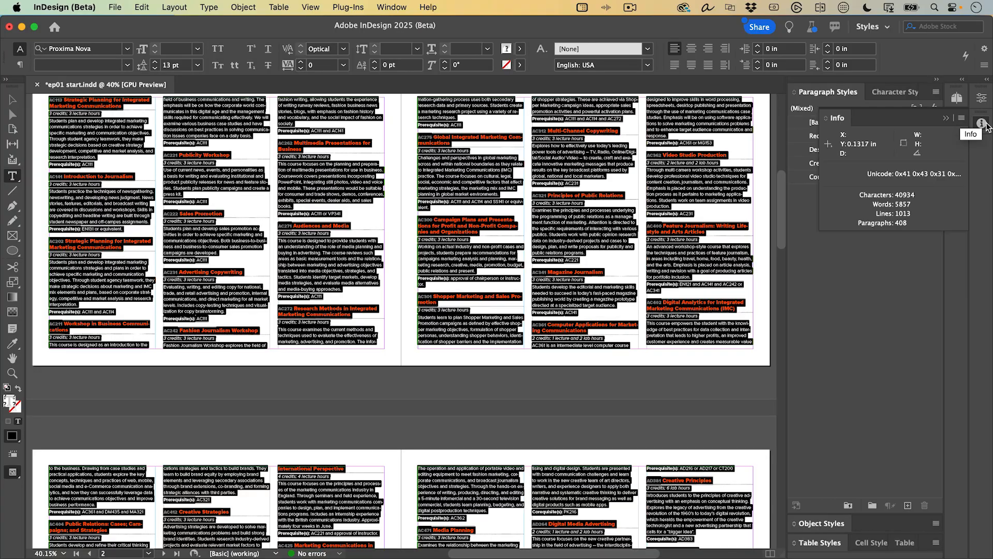
{"action": "left_click", "coordinate": [981, 124]}
{"action": "left_click", "coordinate": [636, 235]}
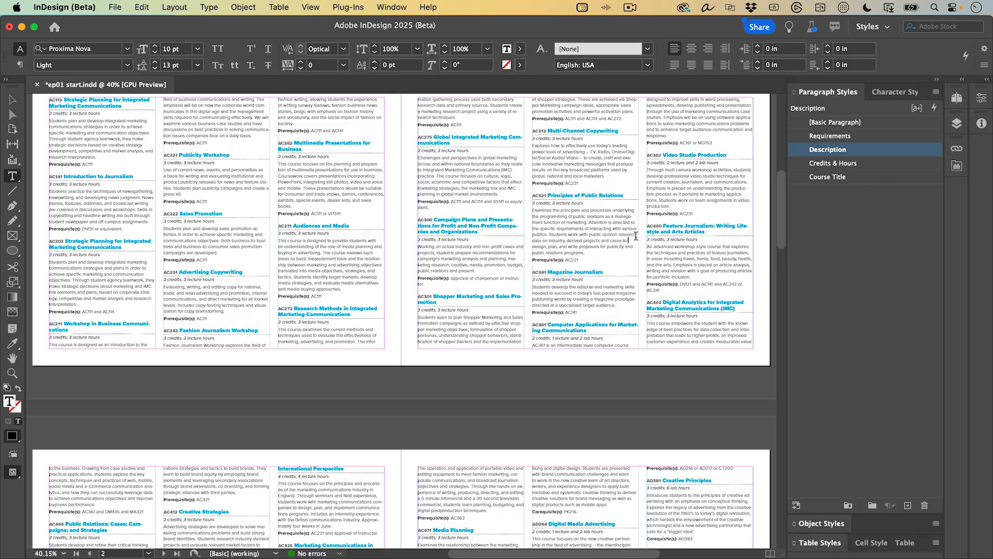